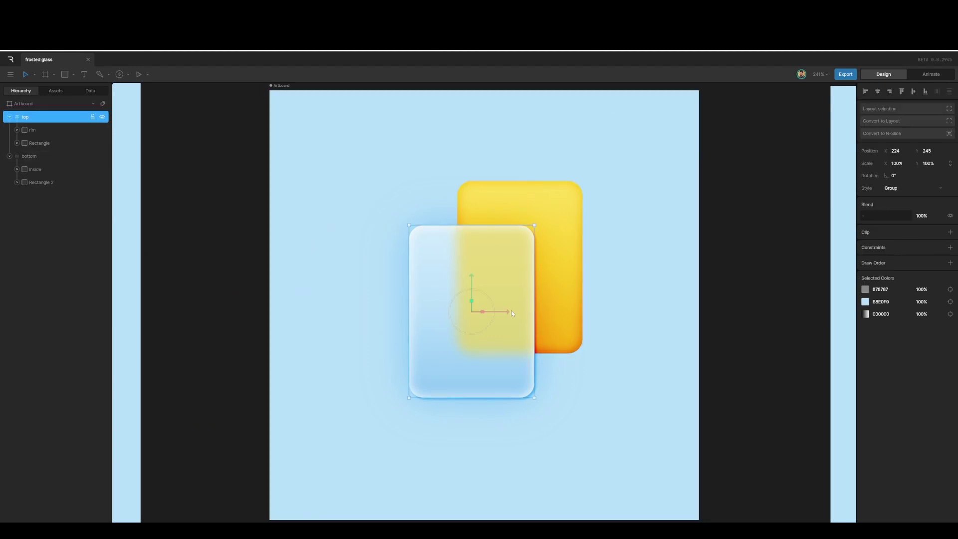
# Move the frosted glass group right to X 244 and bring the empty artboard into view
pyautogui.moveTo(512, 313)
pyautogui.mouseDown()
pyautogui.moveTo(474, 313)
pyautogui.moveTo(530, 313)
pyautogui.mouseUp()
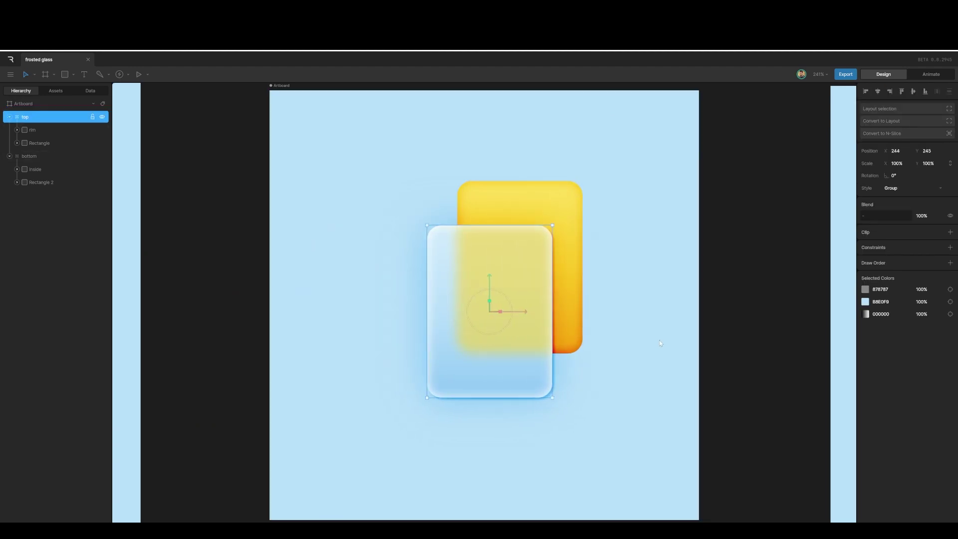
pyautogui.click(625, 342)
pyautogui.scroll(-5, 622, 342)
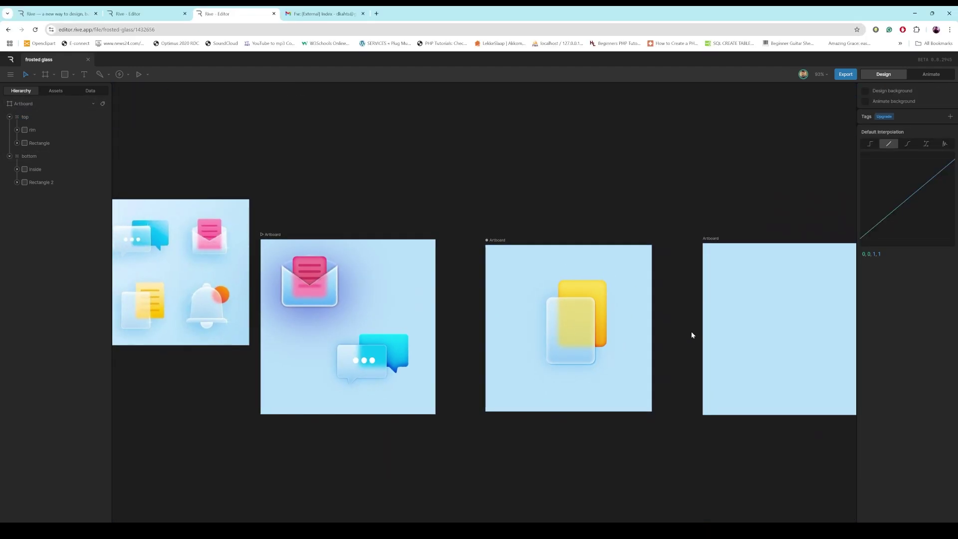
pyautogui.hscroll(6, 691, 335)
# Draw a 189×260 rectangle on the empty artboard with a corner radius of 30
pyautogui.click(469, 309)
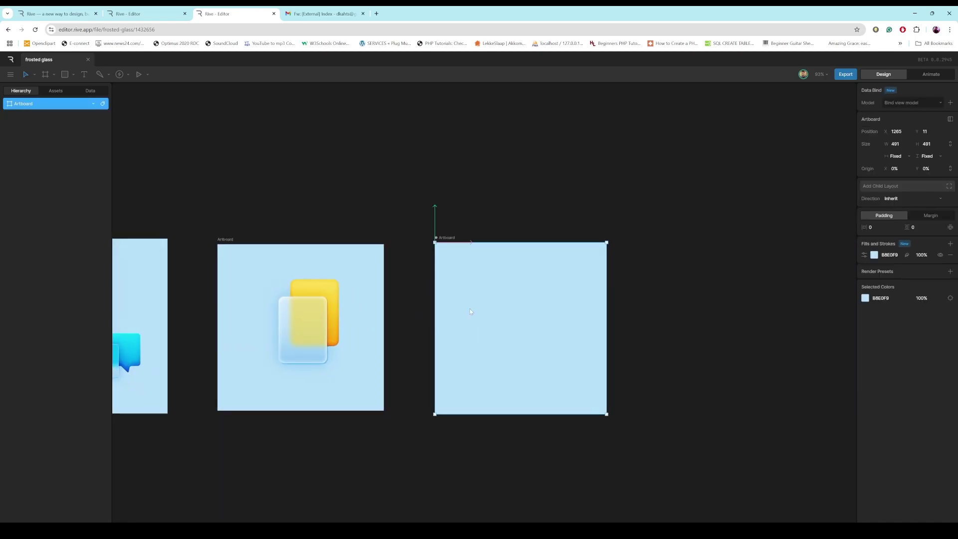
pyautogui.press('r')
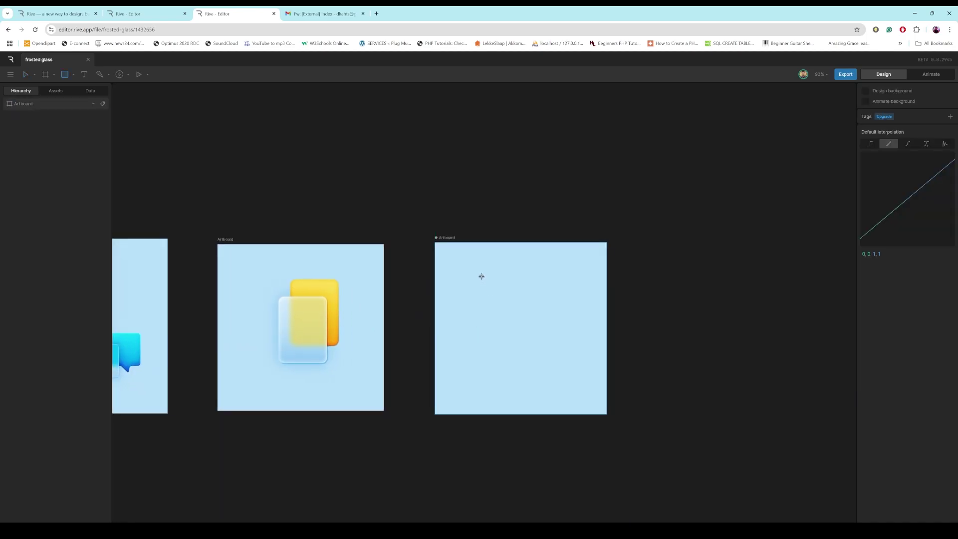
pyautogui.moveTo(482, 279); pyautogui.dragTo(548, 370)
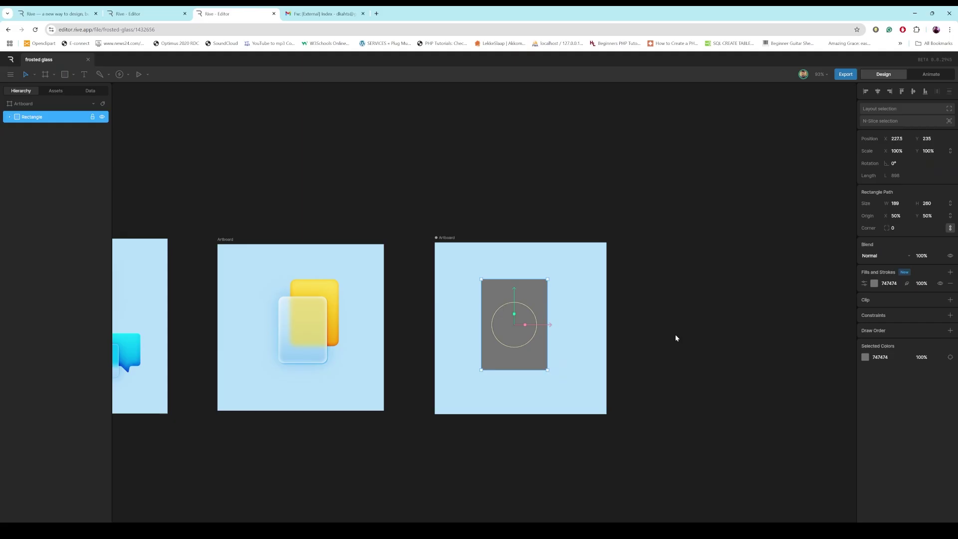
pyautogui.click(893, 229)
pyautogui.write('30')
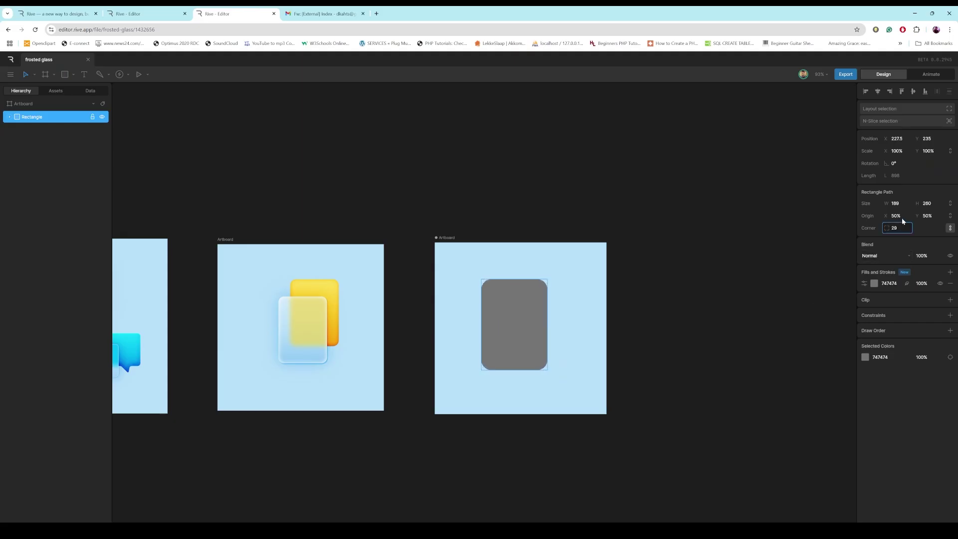
pyautogui.press('Return')
# Fill the rectangle with the artboard's light blue B8E0F9 using the eyedropper
pyautogui.click(874, 283)
pyautogui.click(786, 361)
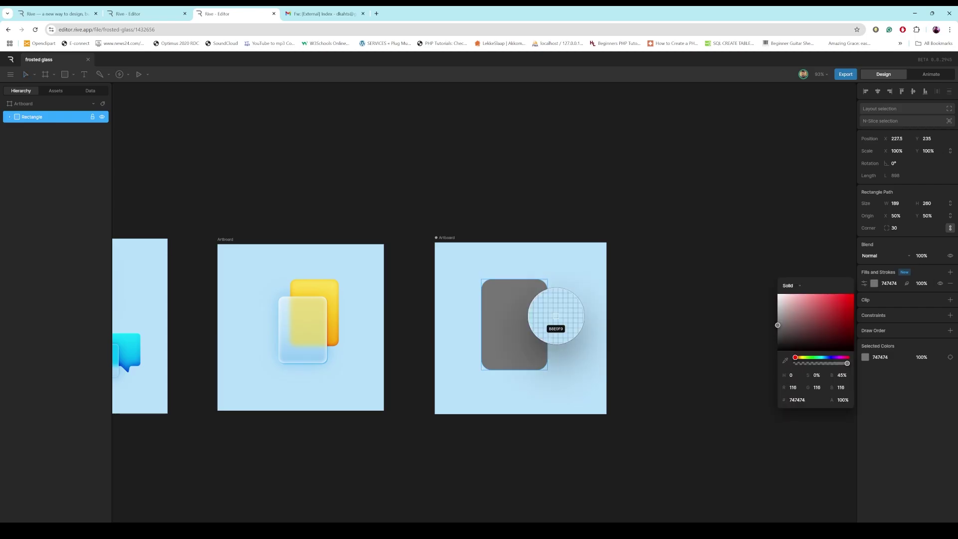
pyautogui.click(533, 322)
pyautogui.click(628, 342)
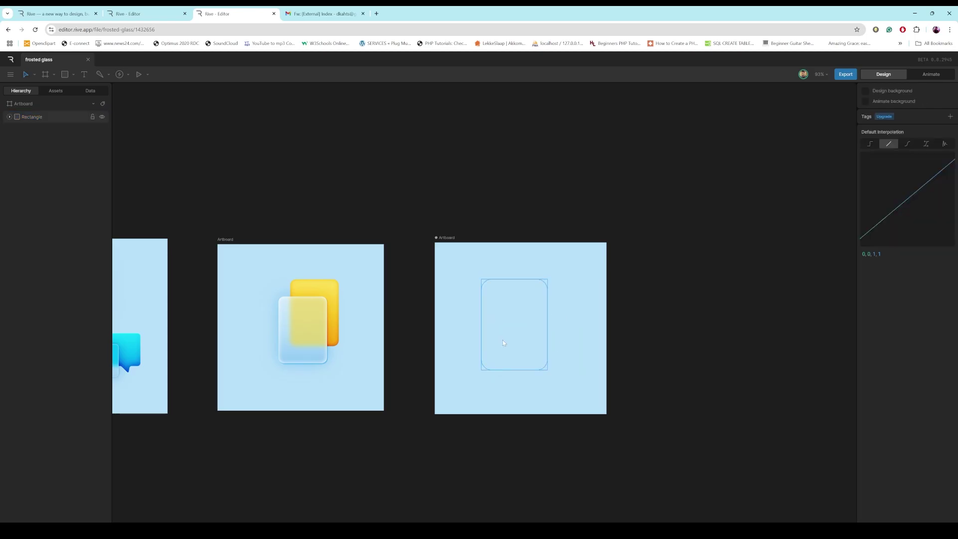
pyautogui.click(522, 334)
# Add a second fill as a vertical black linear gradient running from bottom to top
pyautogui.click(950, 272)
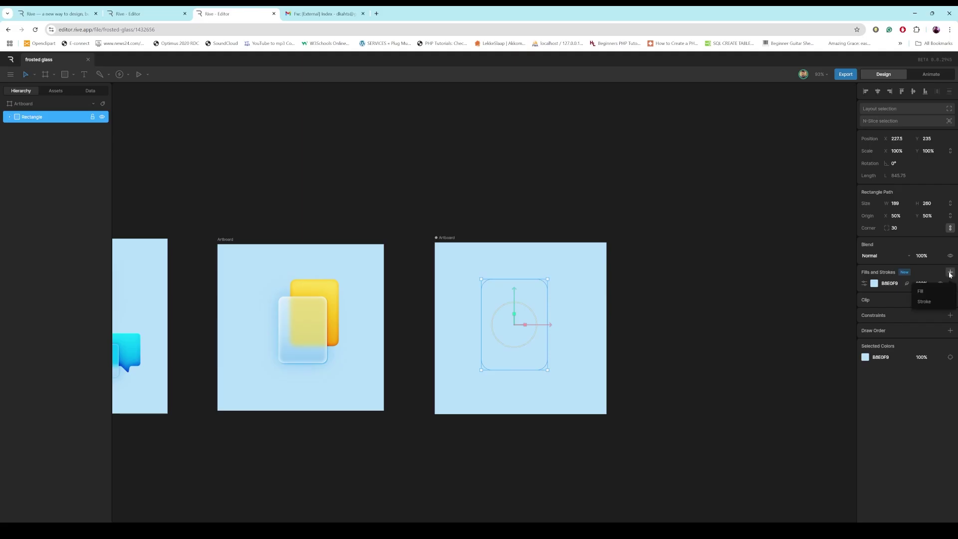
pyautogui.click(925, 294)
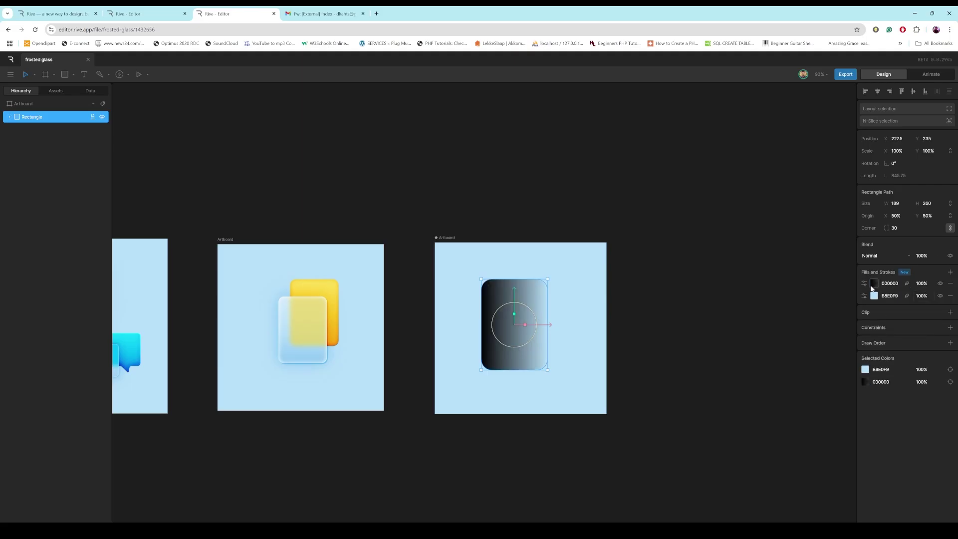
pyautogui.click(874, 284)
pyautogui.click(802, 286)
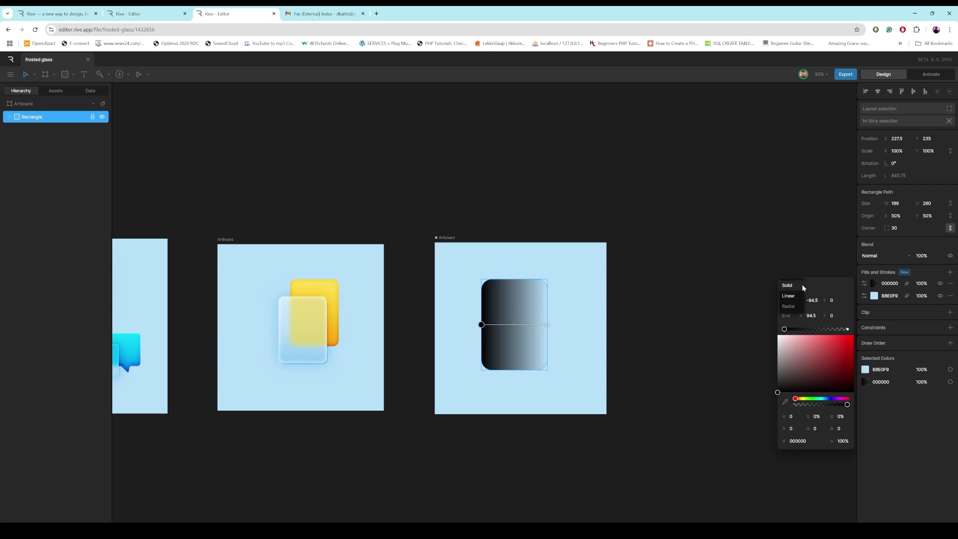
pyautogui.click(800, 298)
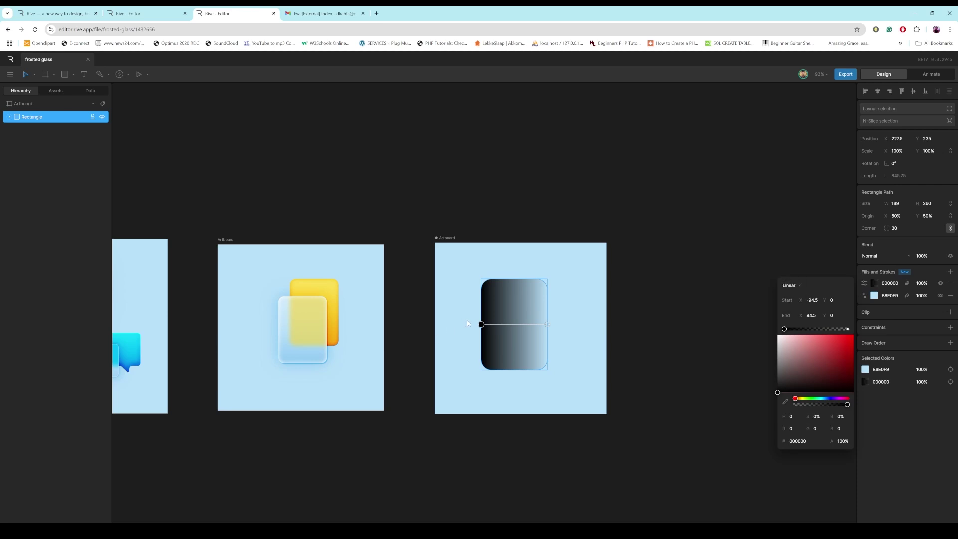
pyautogui.moveTo(482, 325); pyautogui.dragTo(510, 370)
pyautogui.moveTo(547, 326); pyautogui.dragTo(507, 279)
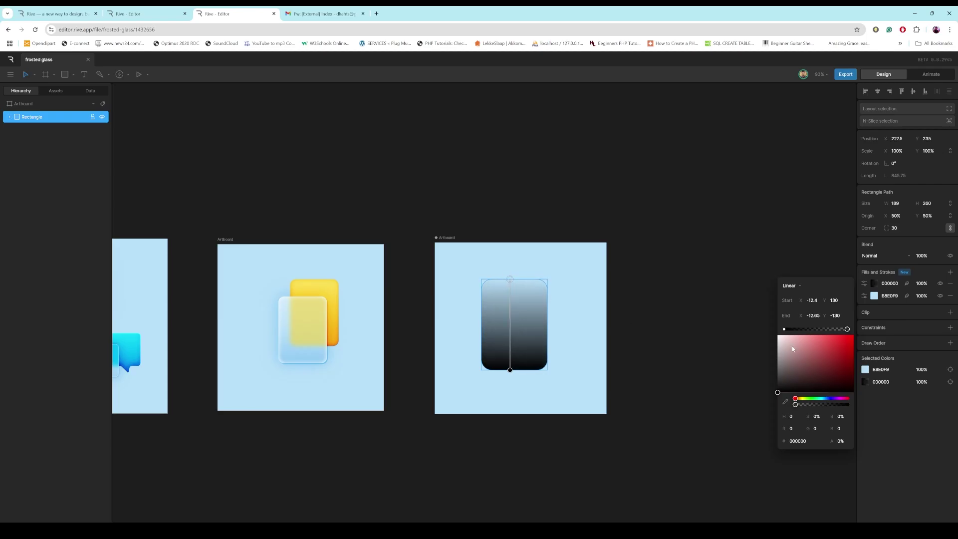
# Set the gradient fill's blend mode to Soft Light
pyautogui.click(865, 283)
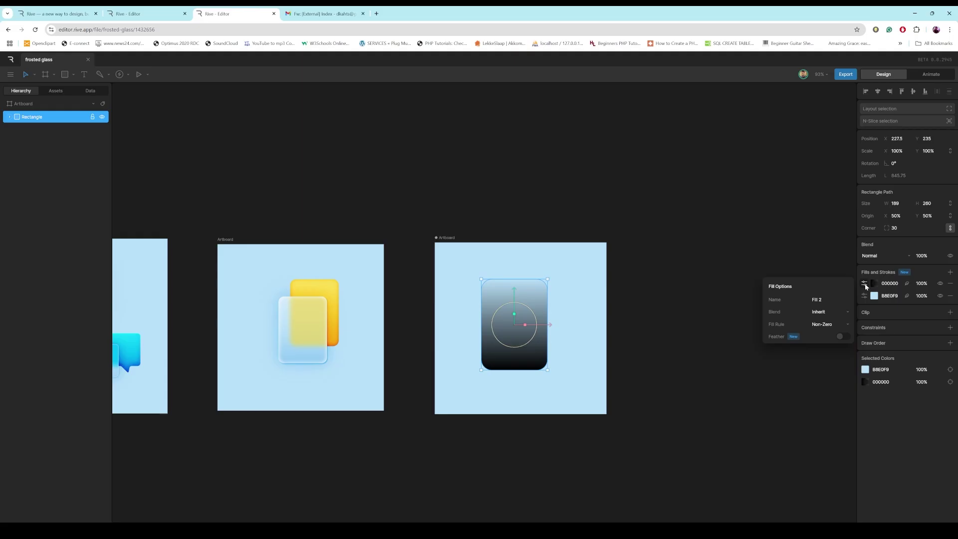
pyautogui.click(847, 312)
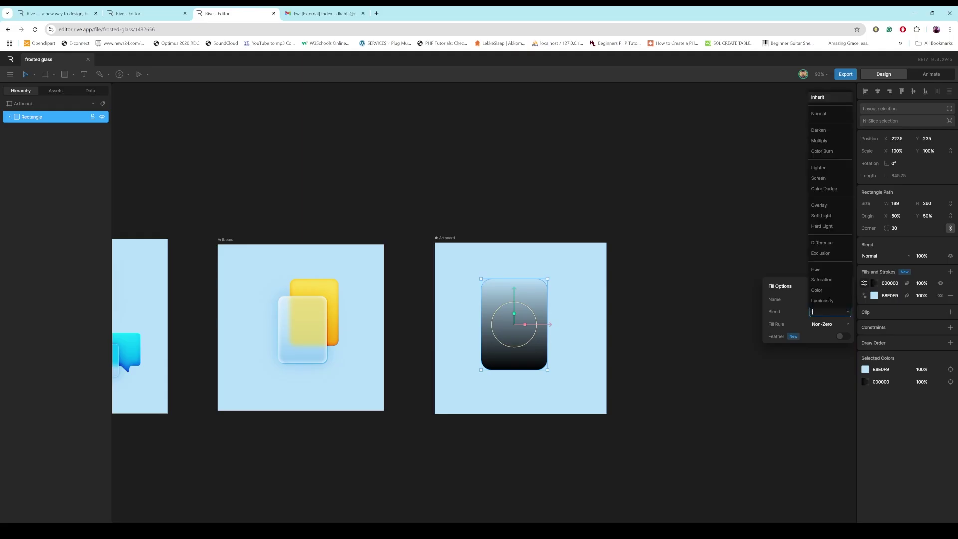
pyautogui.click(827, 217)
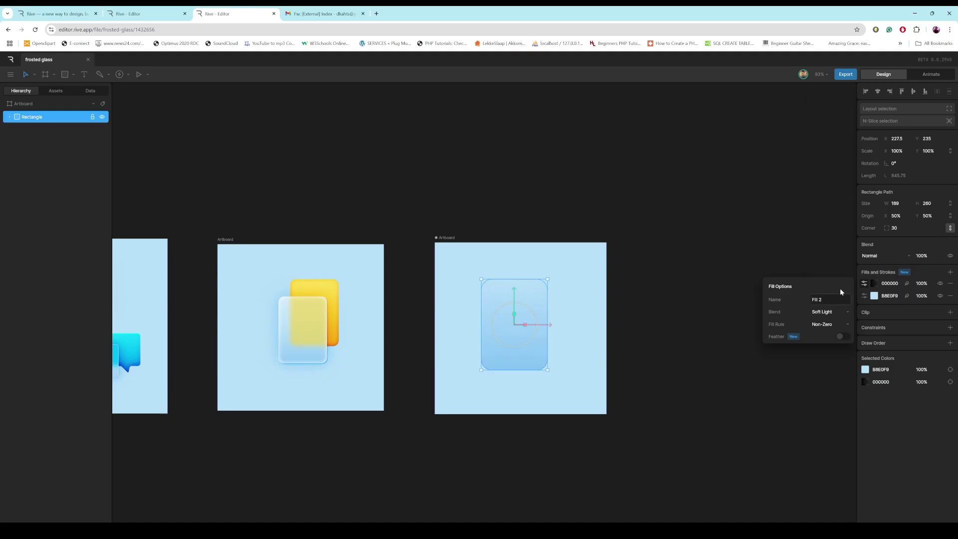
# Make the gradient colour white FFFFFF at 100% opacity
pyautogui.click(874, 284)
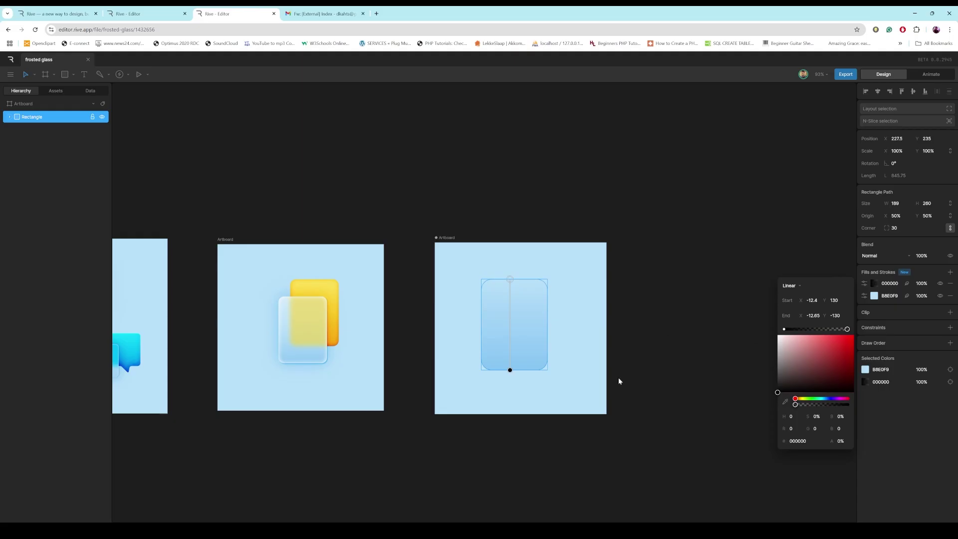
pyautogui.moveTo(778, 392); pyautogui.dragTo(768, 334)
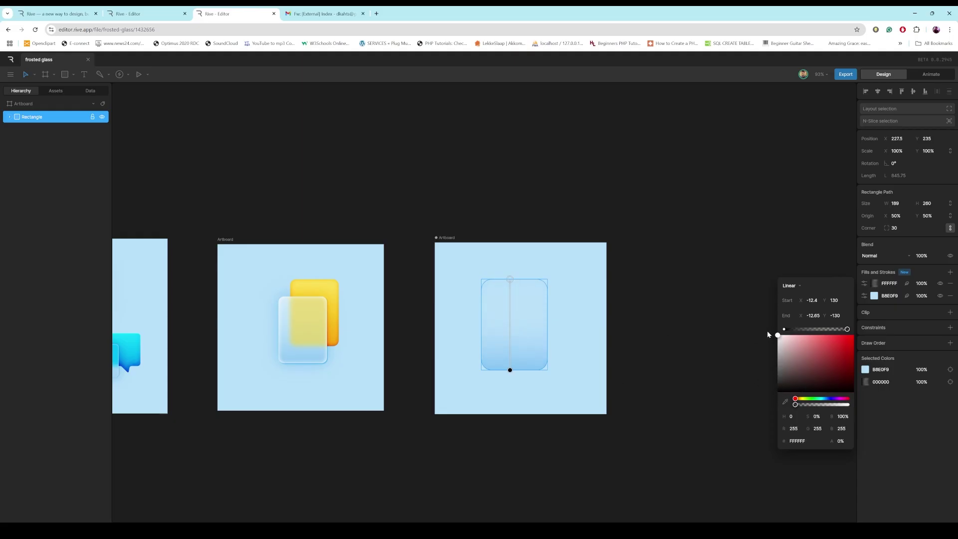
pyautogui.click(843, 441)
pyautogui.write('100')
pyautogui.press('Return')
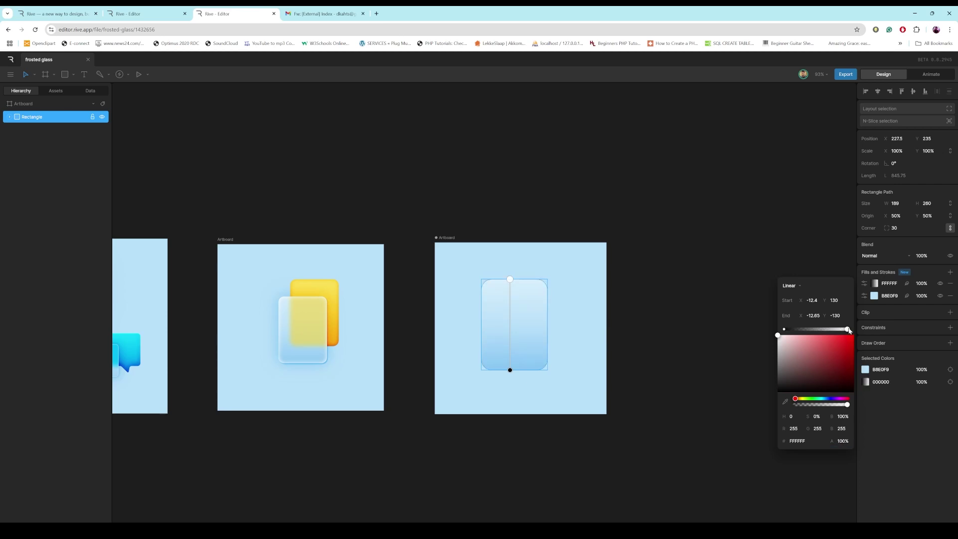
pyautogui.click(614, 336)
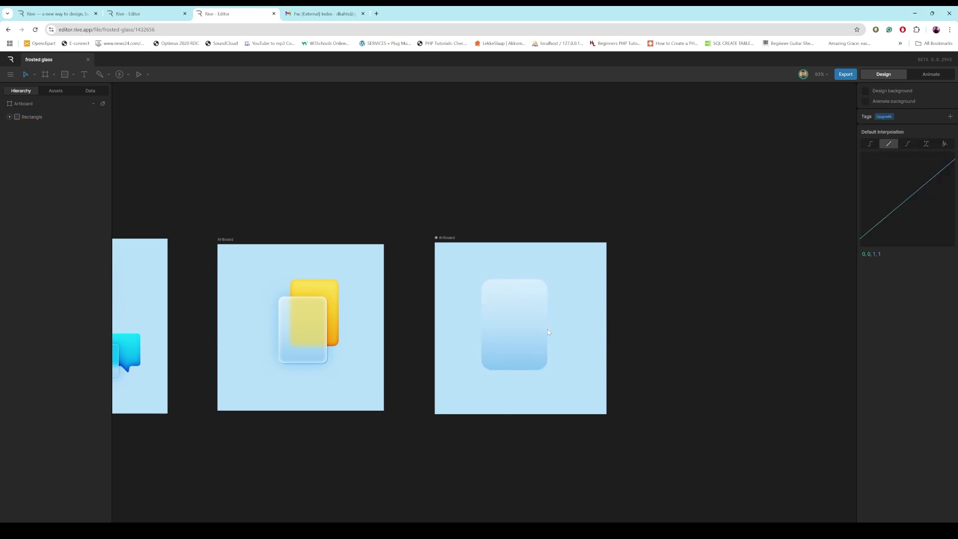
# Rename the rectangle layer to mainshape
pyautogui.click(519, 325)
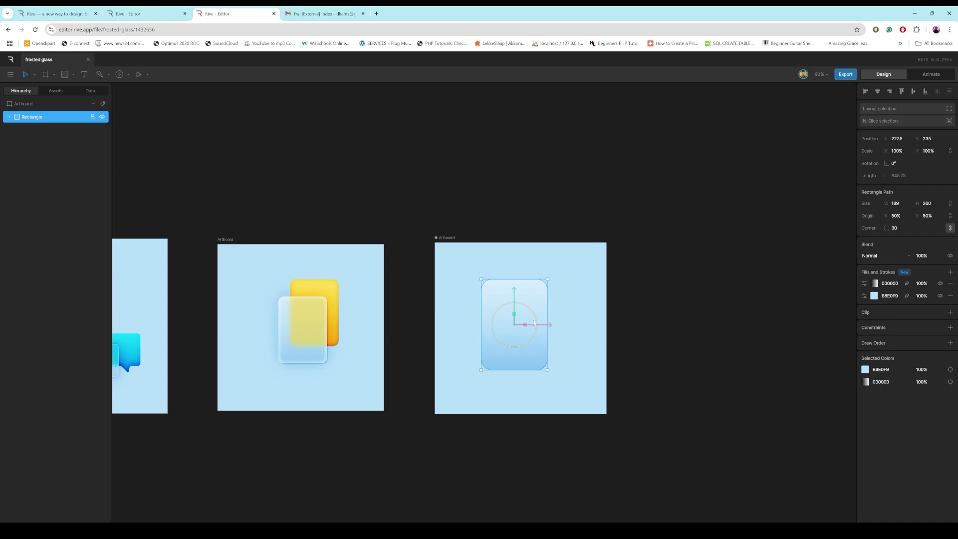
pyautogui.doubleClick(30, 118)
pyautogui.write('mainshape')
pyautogui.click(238, 172)
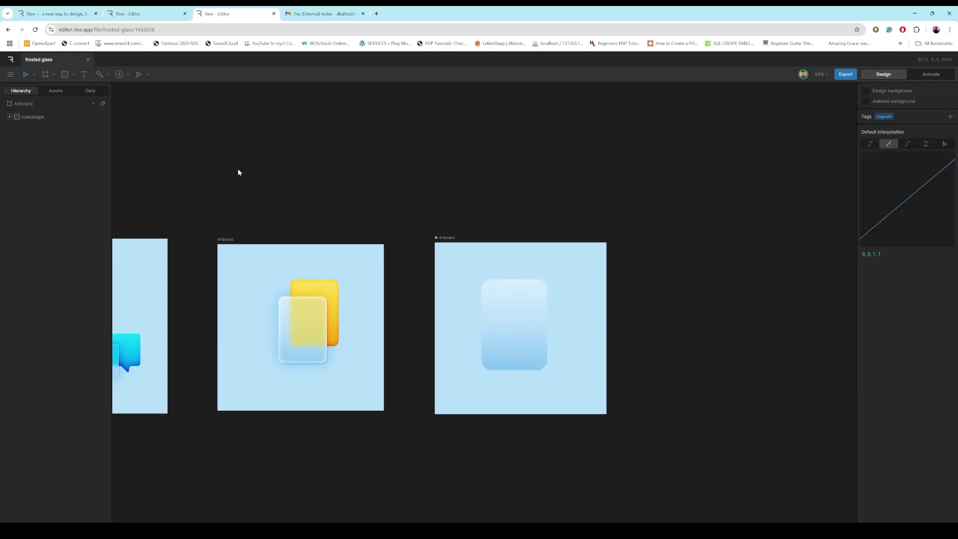
# Duplicate mainshape and name the copy rim
pyautogui.click(31, 116)
pyautogui.hotkey('ctrl', 'd')
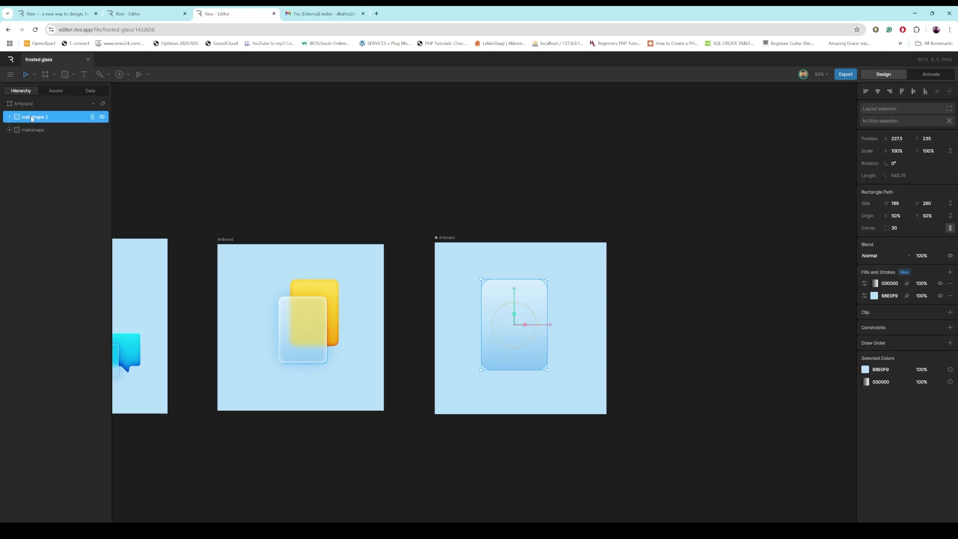
pyautogui.doubleClick(31, 117)
pyautogui.write('f')
pyautogui.write('im')
pyautogui.click(410, 199)
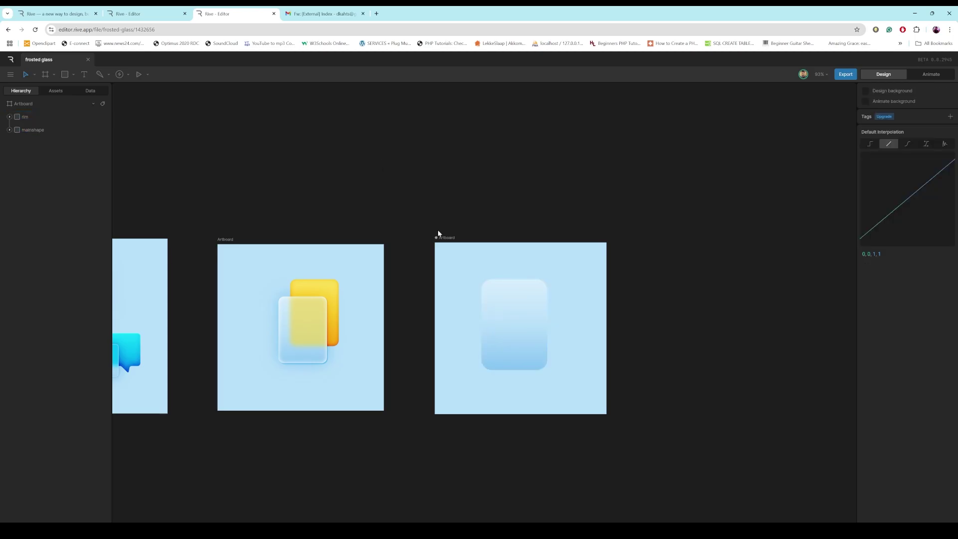
pyautogui.click(514, 319)
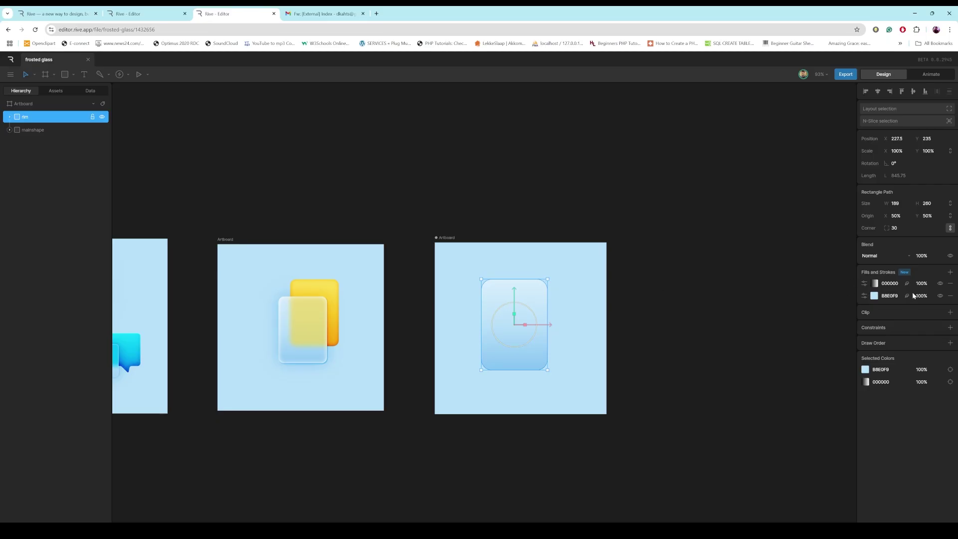
# Remove rim's light blue fill and turn its remaining fill solid white FFFFFF
pyautogui.click(950, 296)
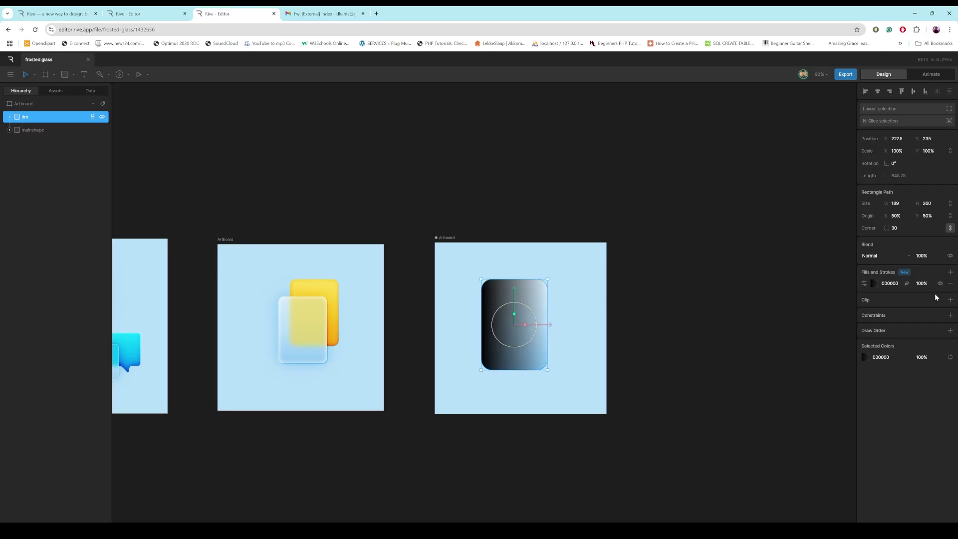
pyautogui.click(874, 283)
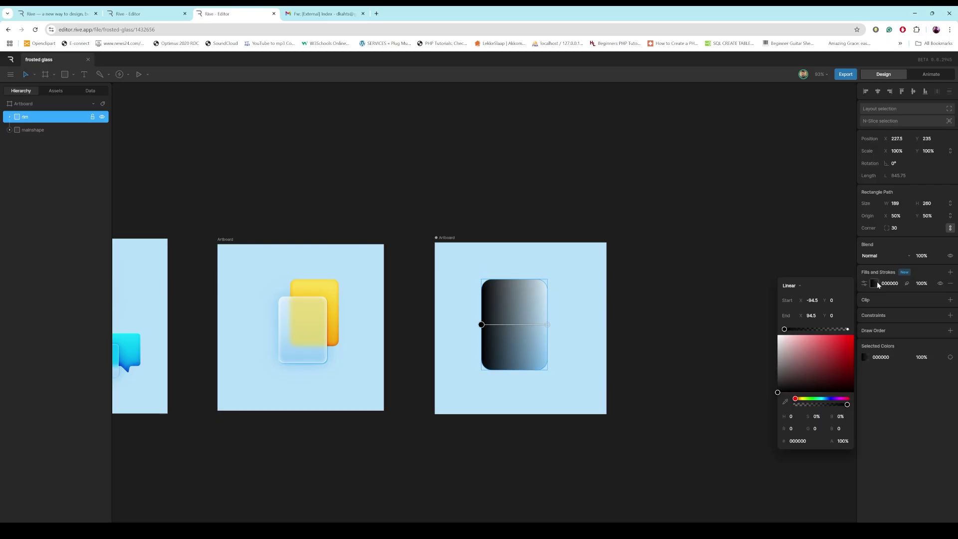
pyautogui.click(787, 285)
pyautogui.click(778, 325)
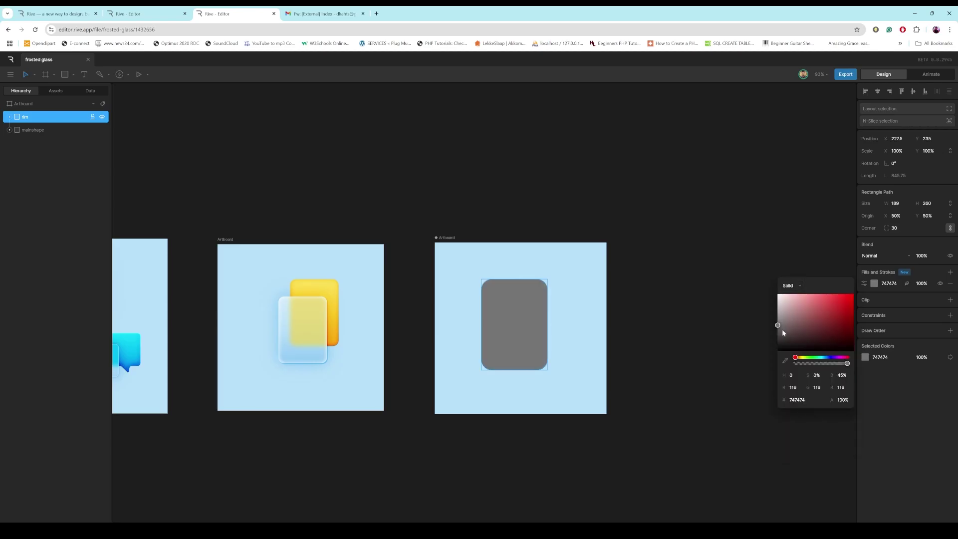
pyautogui.moveTo(780, 326); pyautogui.dragTo(768, 285)
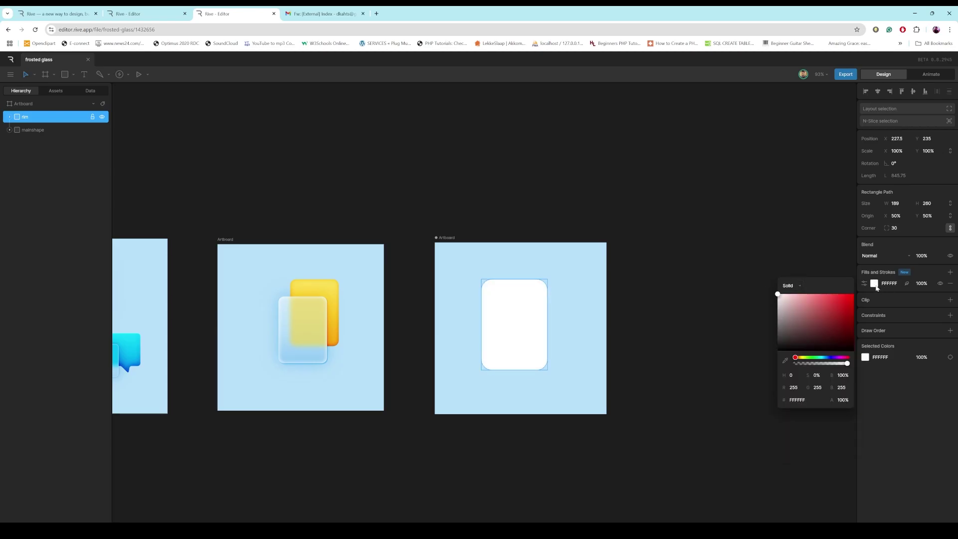
# Feather rim's white fill inward with an amount of 2
pyautogui.click(906, 284)
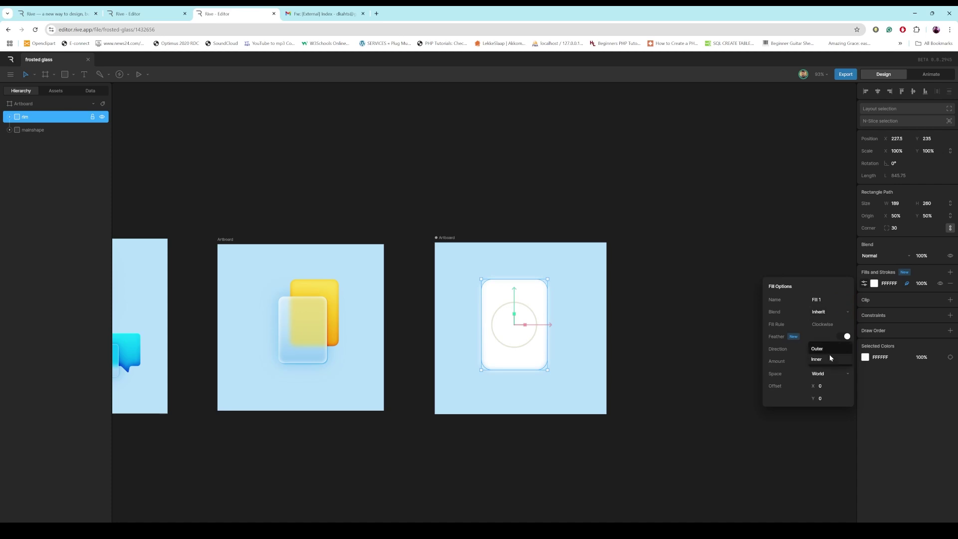
pyautogui.click(829, 358)
pyautogui.scroll(2, 519, 300)
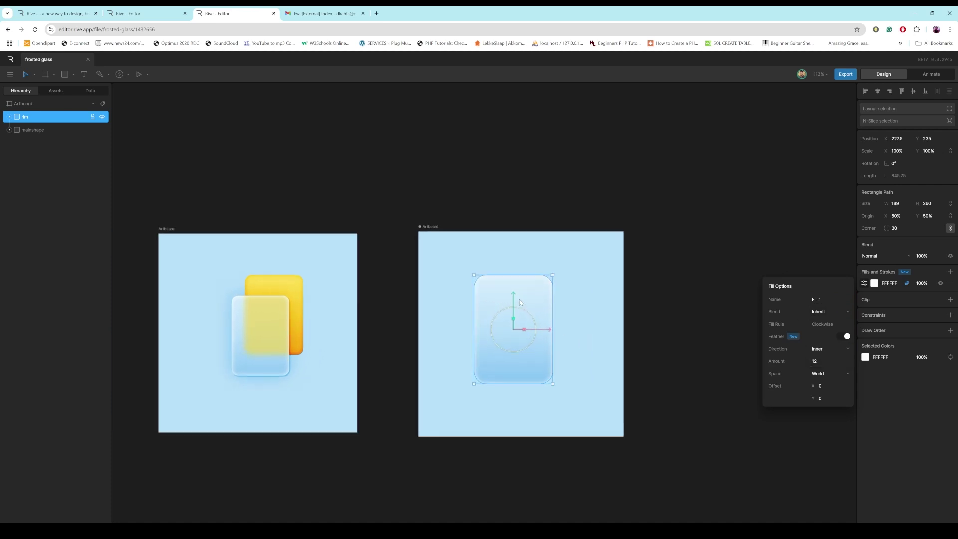
pyautogui.scroll(4, 520, 302)
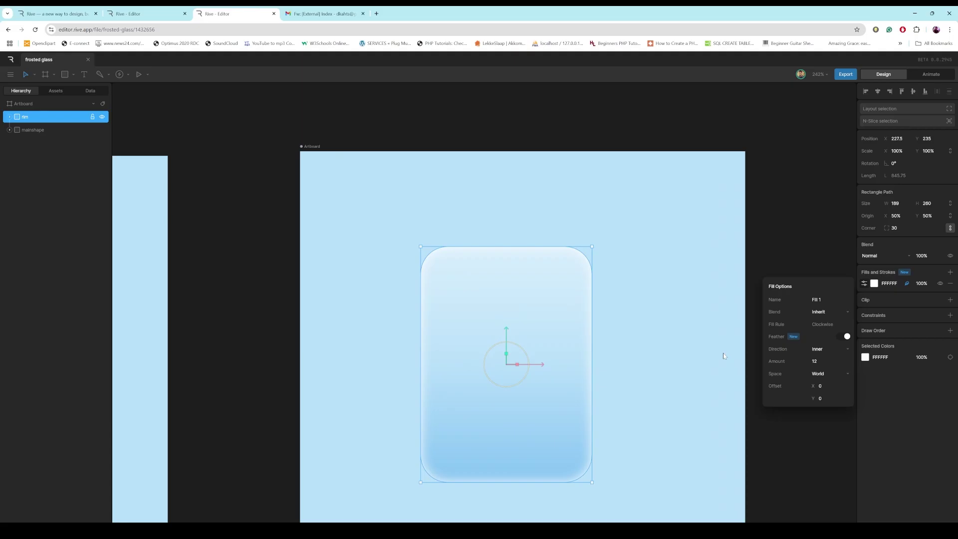
pyautogui.click(816, 360)
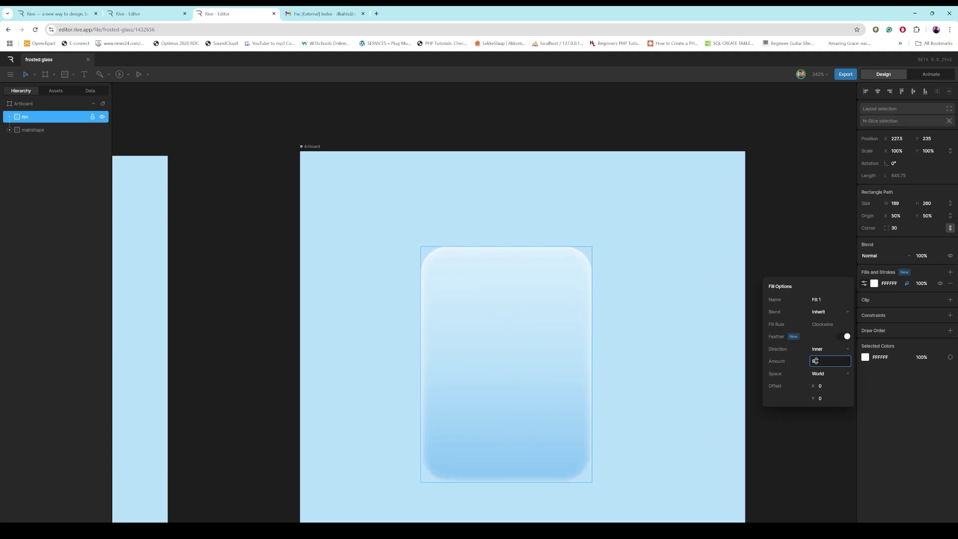
pyautogui.write('0')
pyautogui.press('Up')
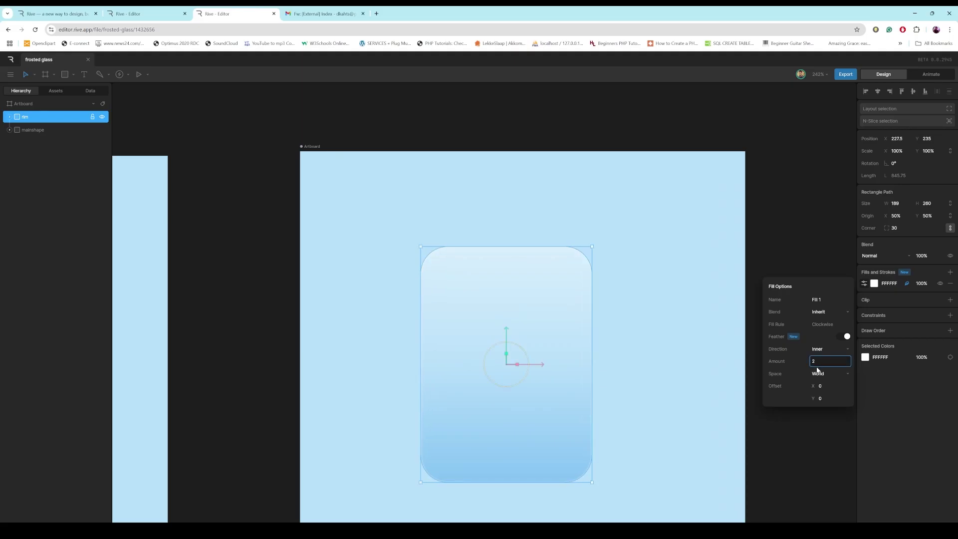
# Group rim and mainshape together and name the group top
pyautogui.click(638, 346)
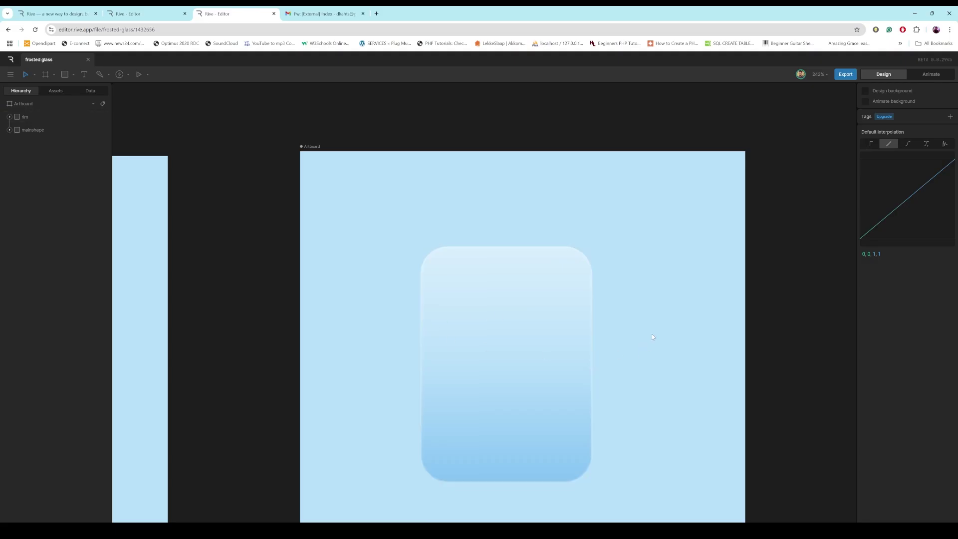
pyautogui.click(34, 129)
pyautogui.keyDown('shift'); pyautogui.click(30, 117); pyautogui.keyUp('shift')
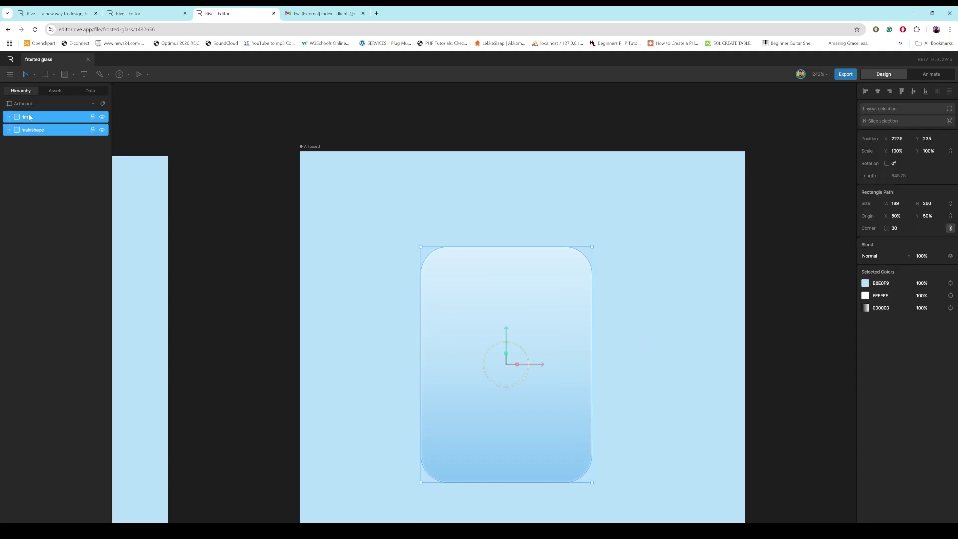
pyautogui.hotkey('ctrl', 'g')
pyautogui.doubleClick(73, 120)
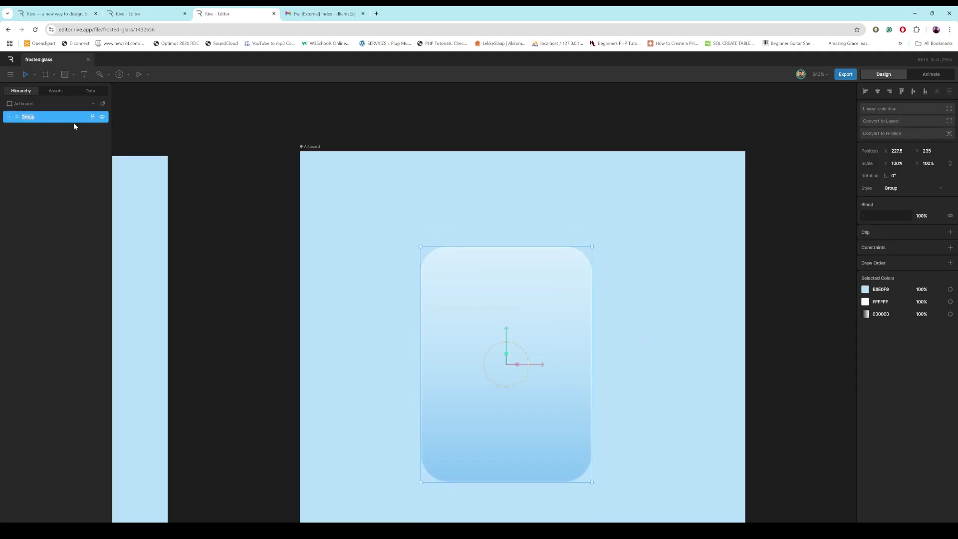
pyautogui.write('top')
pyautogui.click(249, 227)
# Place a copy of the top group beneath it and name it bottom
pyautogui.scroll(-5, 499, 230)
pyautogui.scroll(-1, 510, 236)
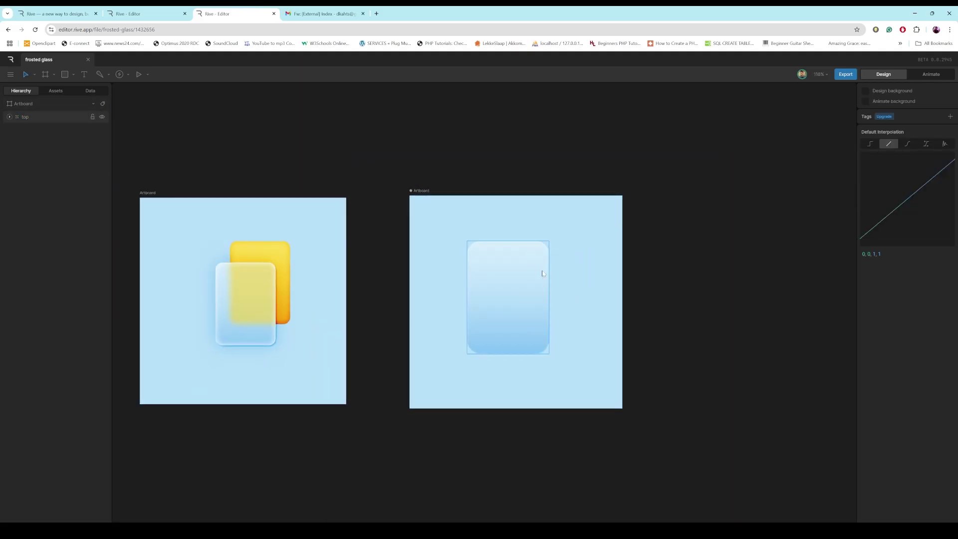
pyautogui.click(506, 276)
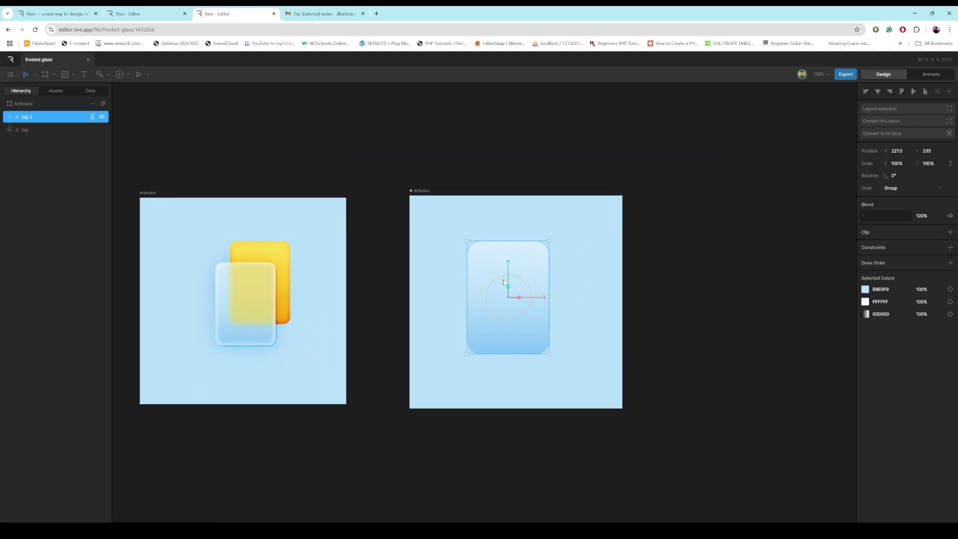
pyautogui.moveTo(28, 121); pyautogui.dragTo(26, 135)
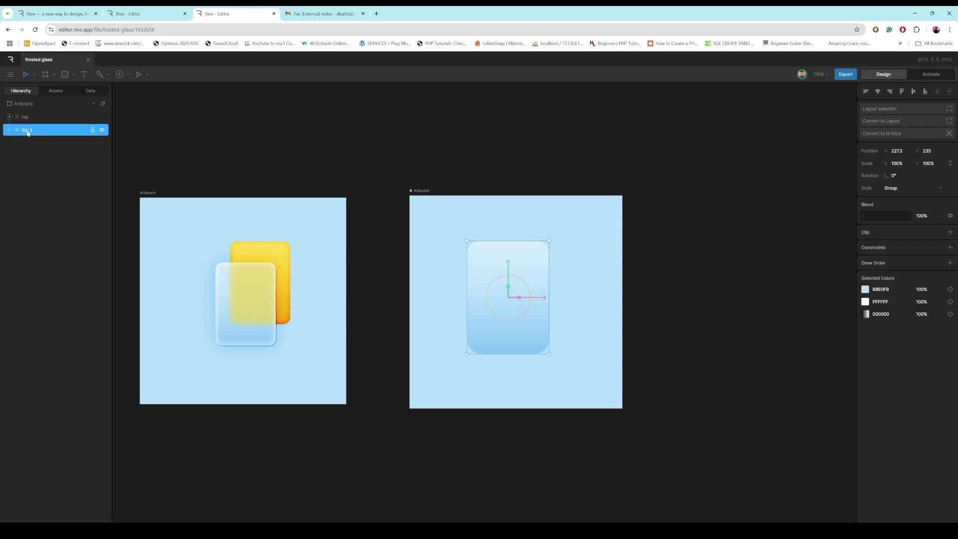
pyautogui.doubleClick(27, 130)
pyautogui.write('bottom')
pyautogui.click(196, 162)
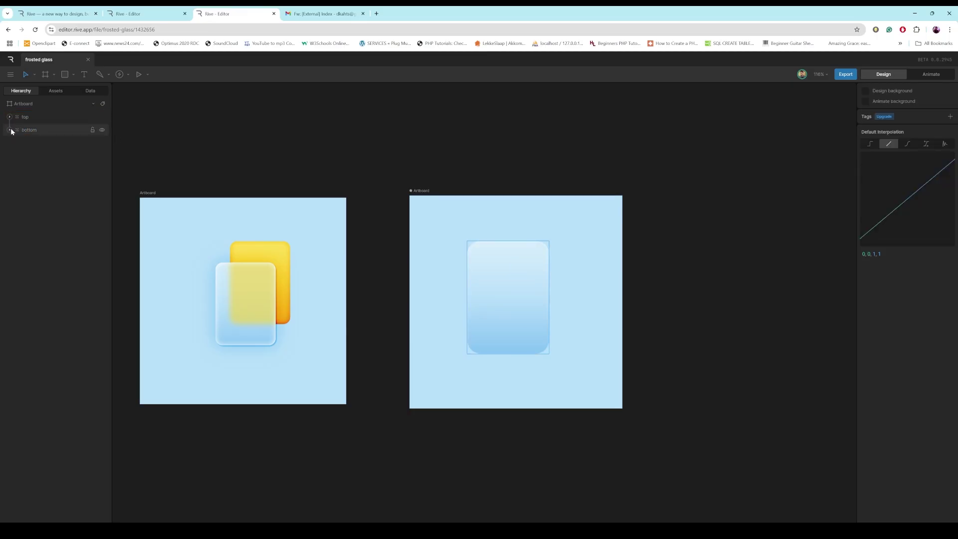
# Delete rim from the bottom group and move the group to X 315, Y 177.5
pyautogui.click(9, 130)
pyautogui.click(37, 144)
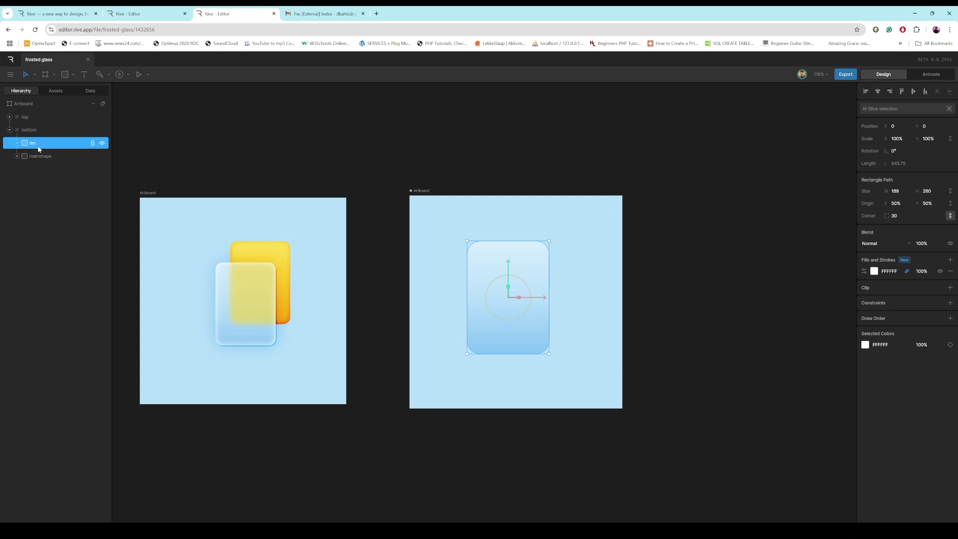
pyautogui.press('Delete')
pyautogui.click(35, 140)
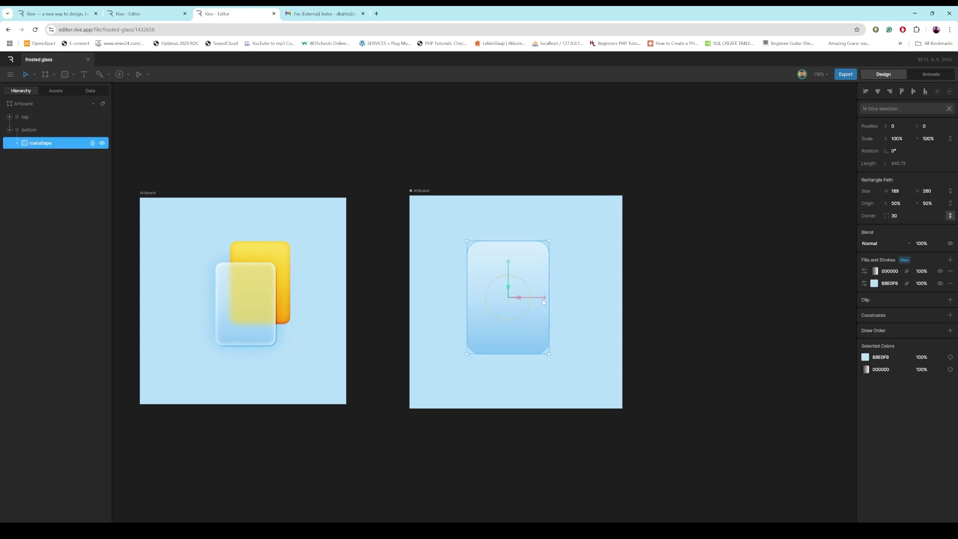
pyautogui.click(27, 129)
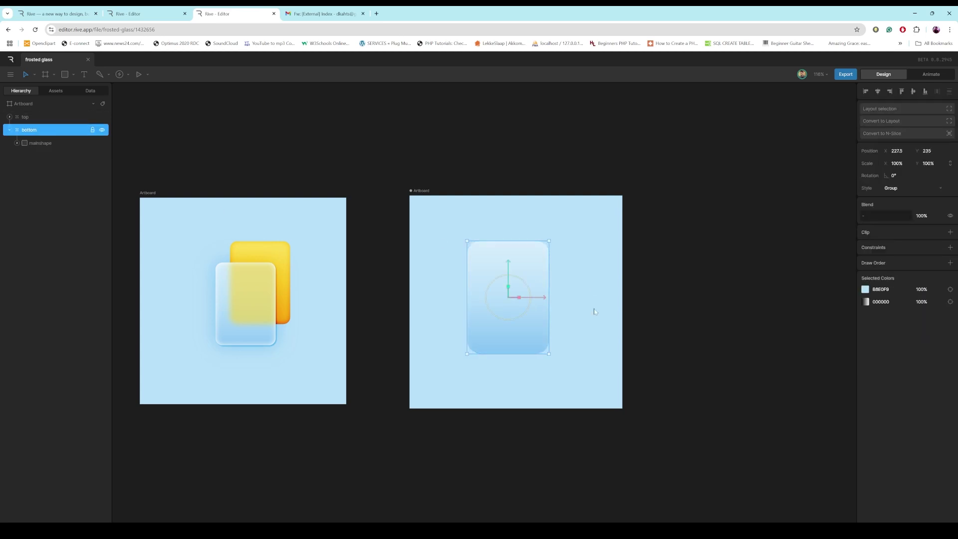
pyautogui.moveTo(537, 297); pyautogui.dragTo(547, 242)
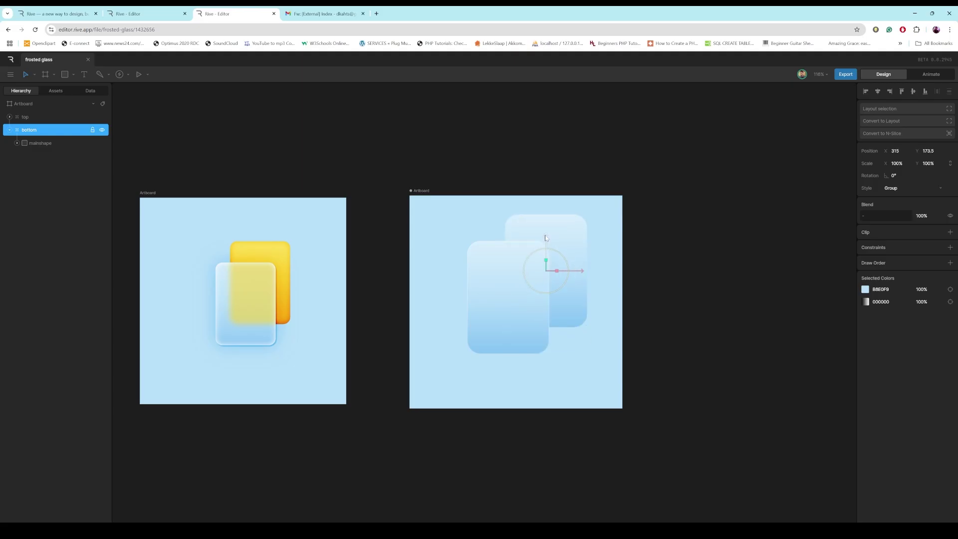
# Recolour the bottom group's fill to the reference card's yellow FBDB4D with the eyedropper
pyautogui.click(866, 290)
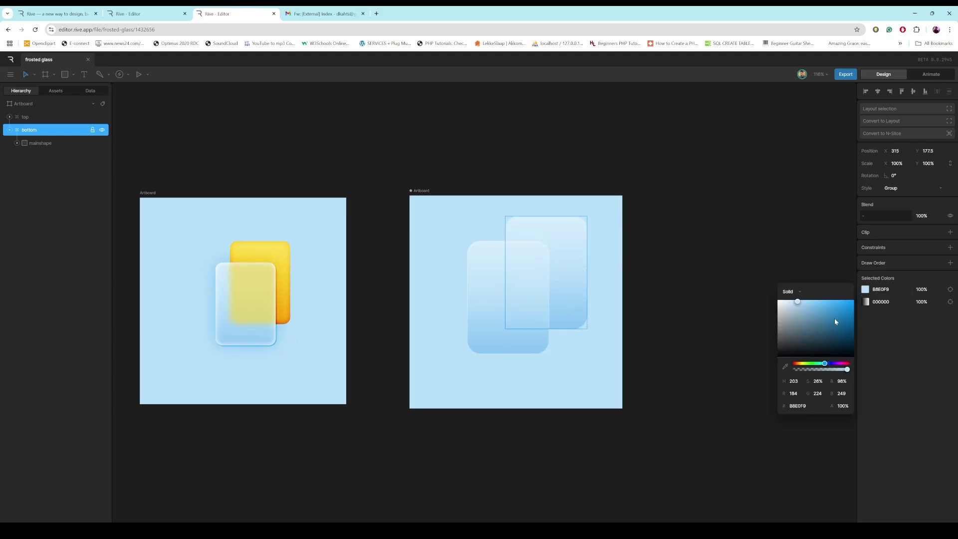
pyautogui.click(786, 367)
pyautogui.click(264, 259)
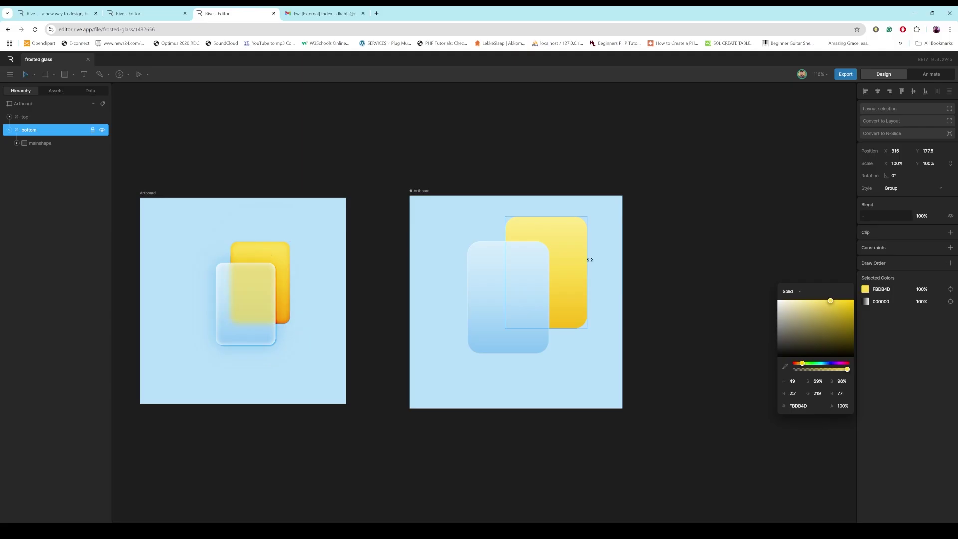
pyautogui.click(638, 275)
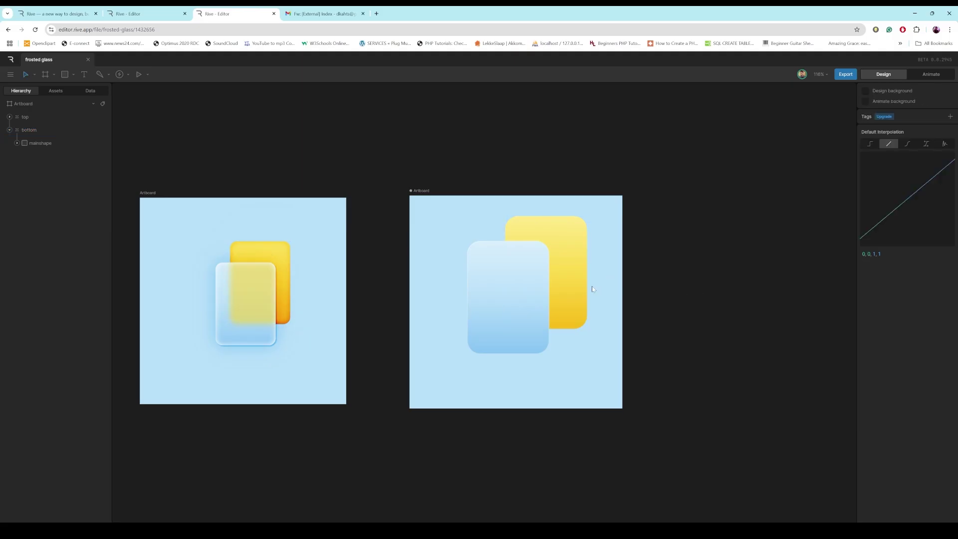
pyautogui.click(570, 281)
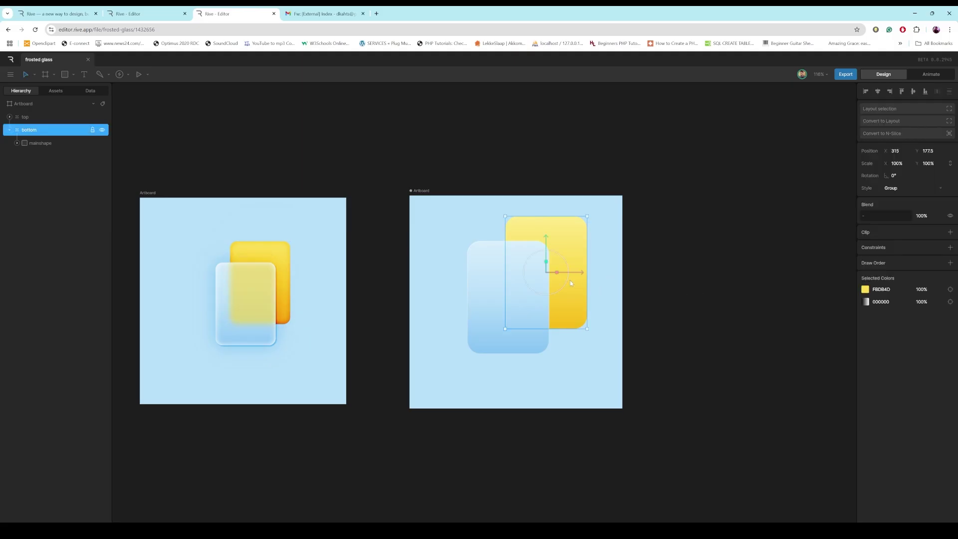
# Add a new solid fill to the yellow card and feather it inward by 12
pyautogui.click(44, 145)
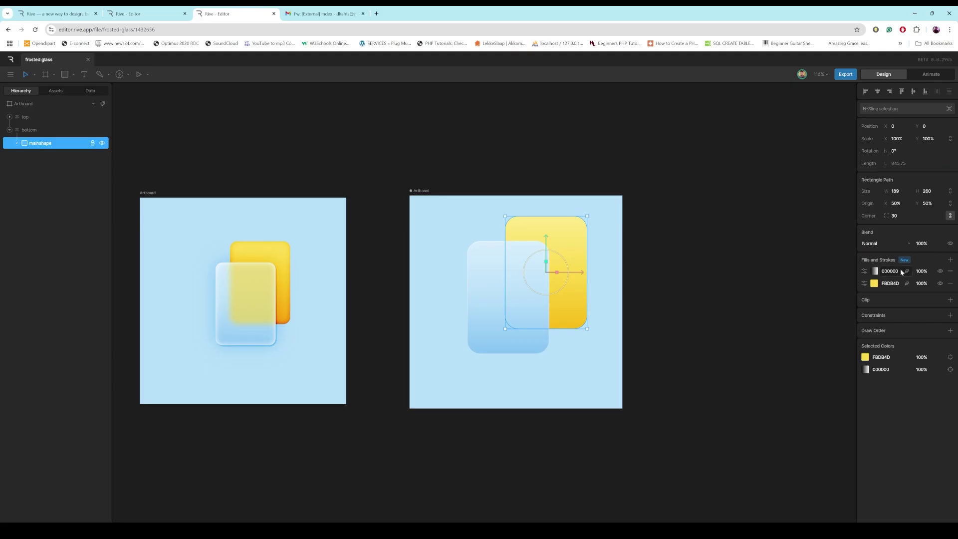
pyautogui.click(950, 260)
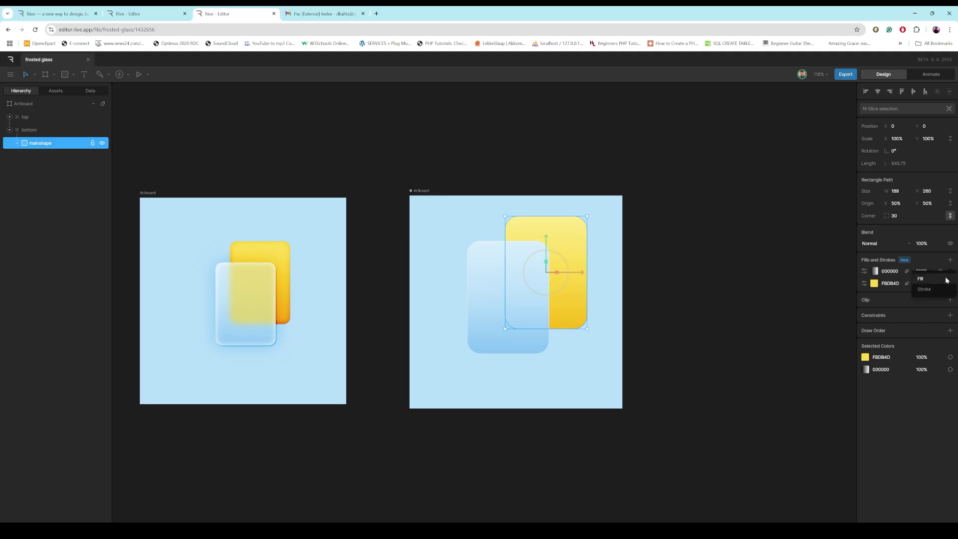
pyautogui.click(946, 279)
pyautogui.click(864, 272)
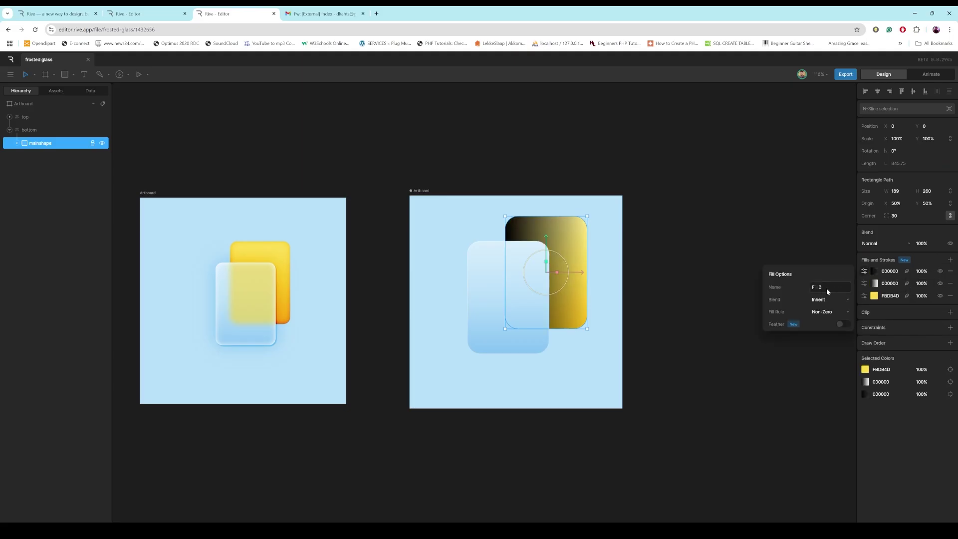
pyautogui.click(873, 271)
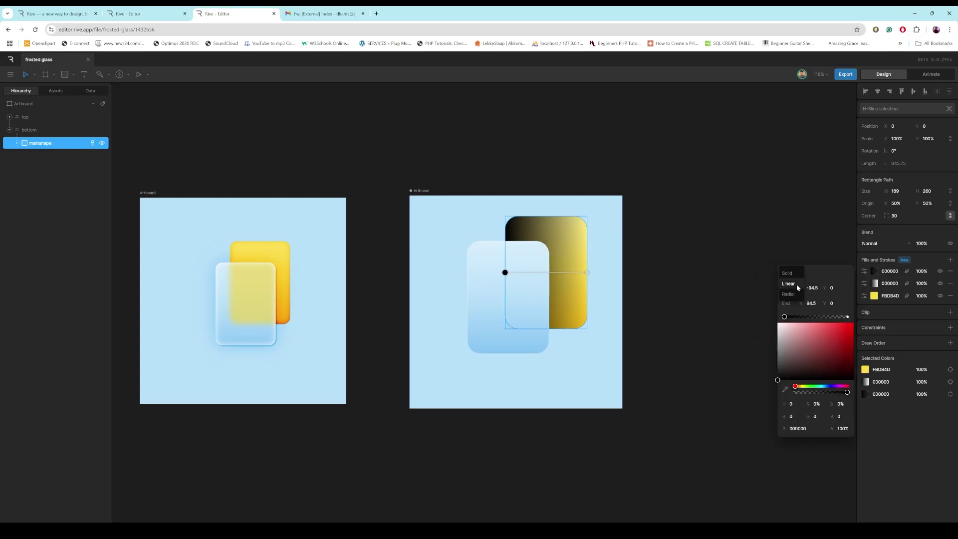
pyautogui.click(789, 273)
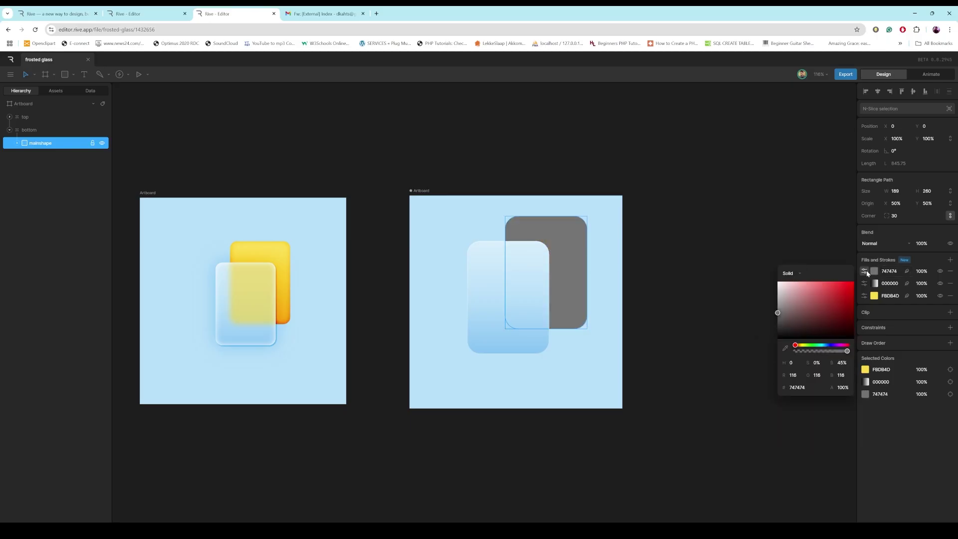
pyautogui.click(907, 272)
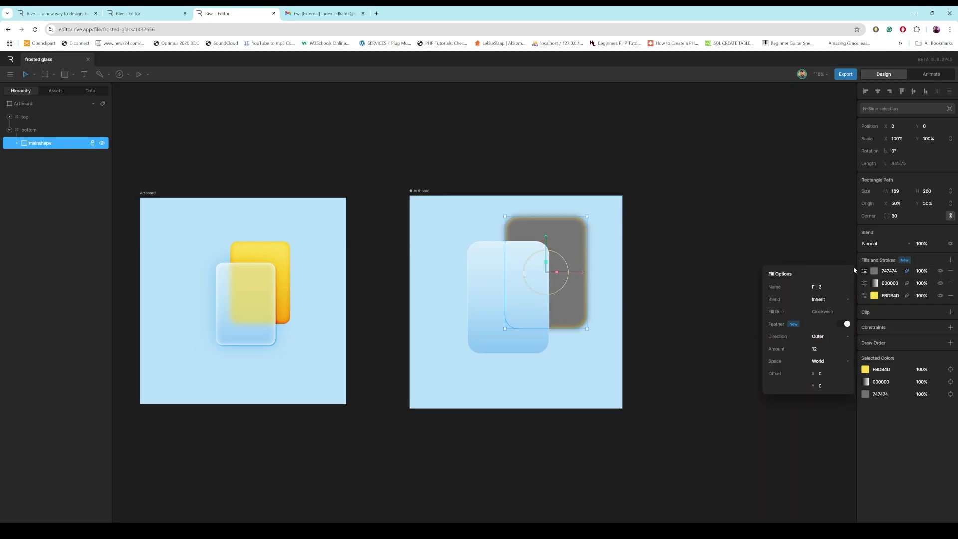
pyautogui.click(875, 271)
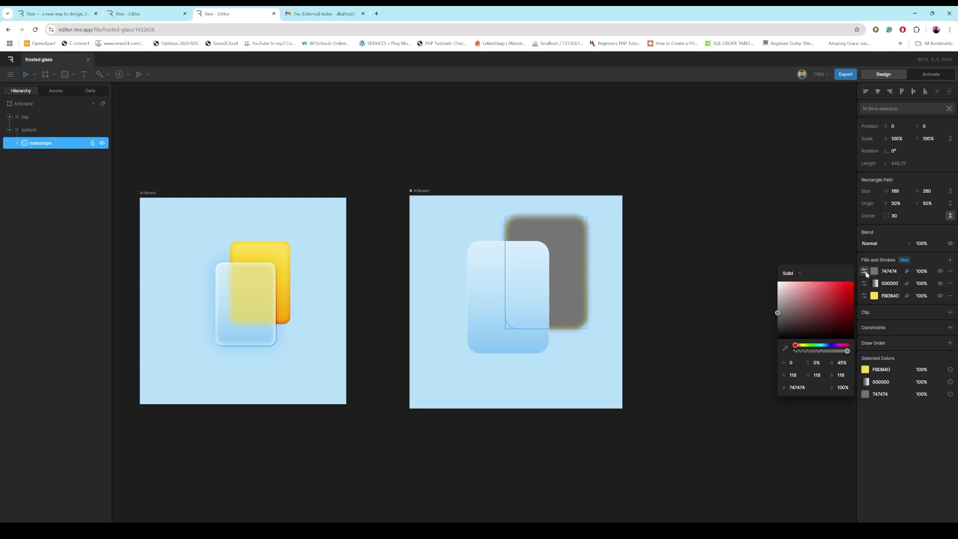
pyautogui.click(865, 271)
pyautogui.click(823, 346)
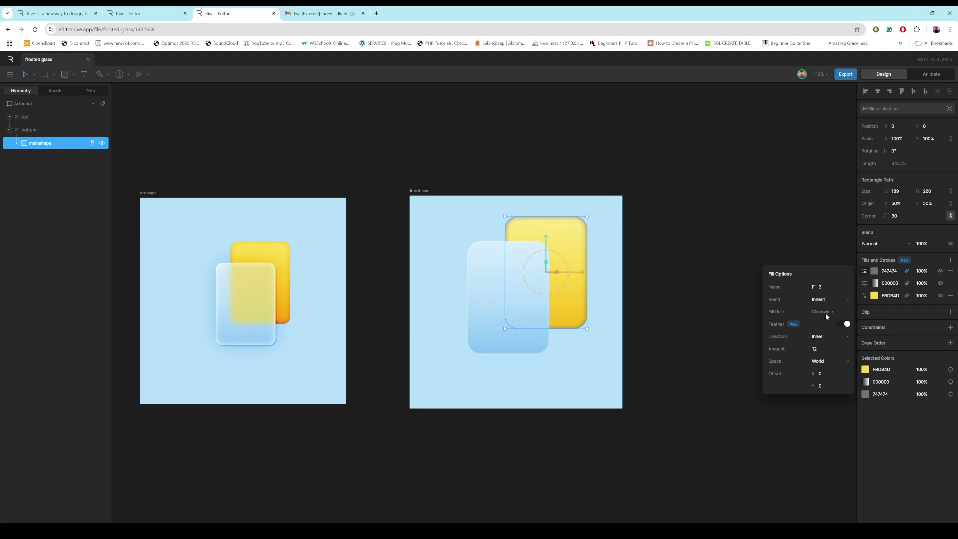
# Blend the feathered fill with Color Burn and review the darkened card edges
pyautogui.click(837, 300)
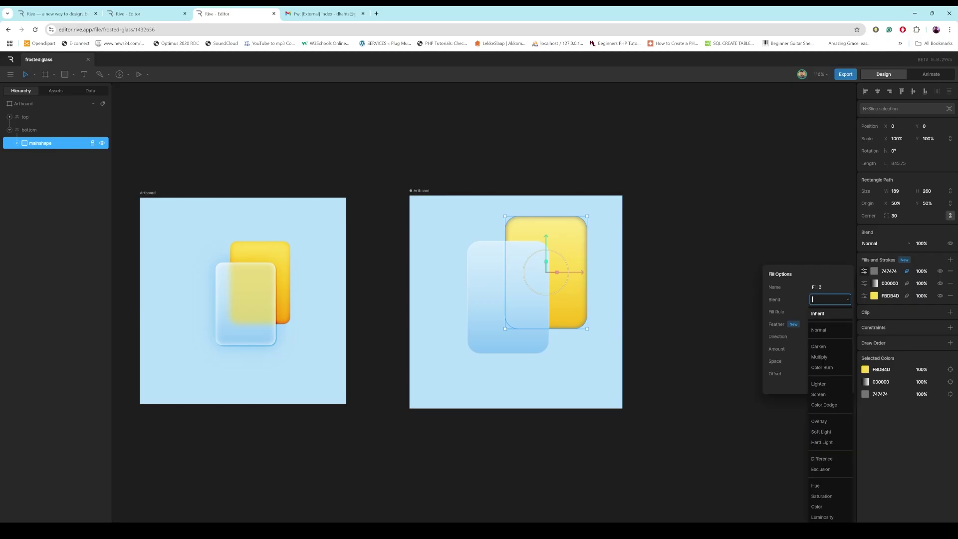
pyautogui.click(820, 368)
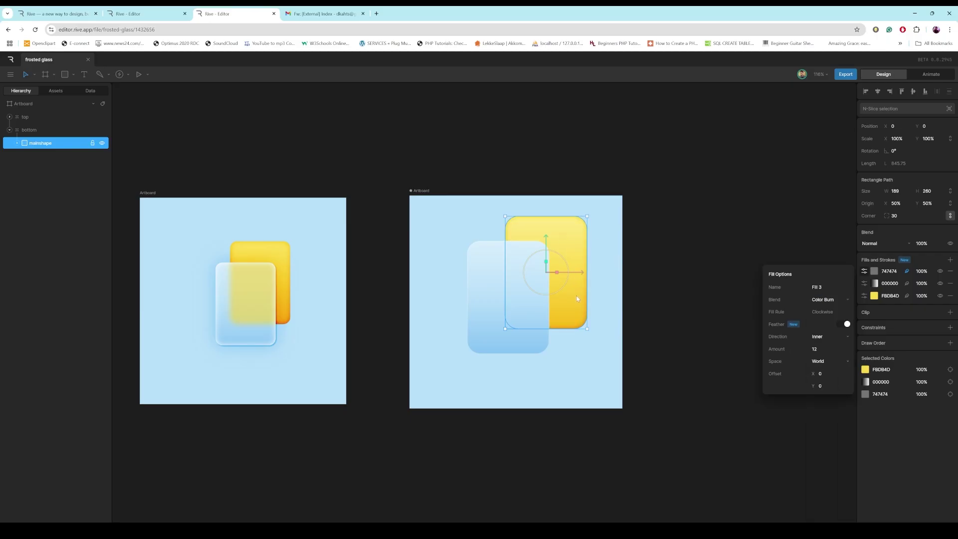
pyautogui.scroll(5, 576, 300)
pyautogui.click(637, 293)
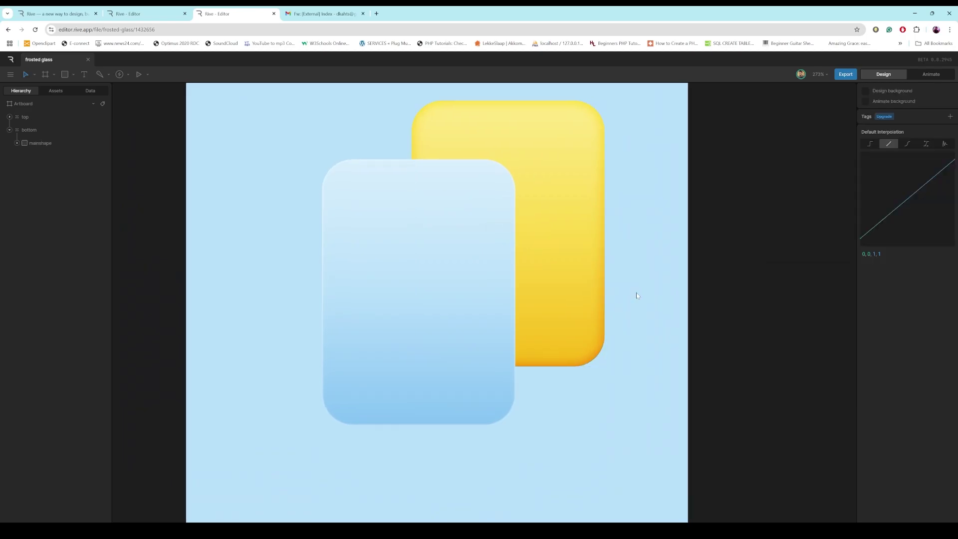
pyautogui.click(584, 312)
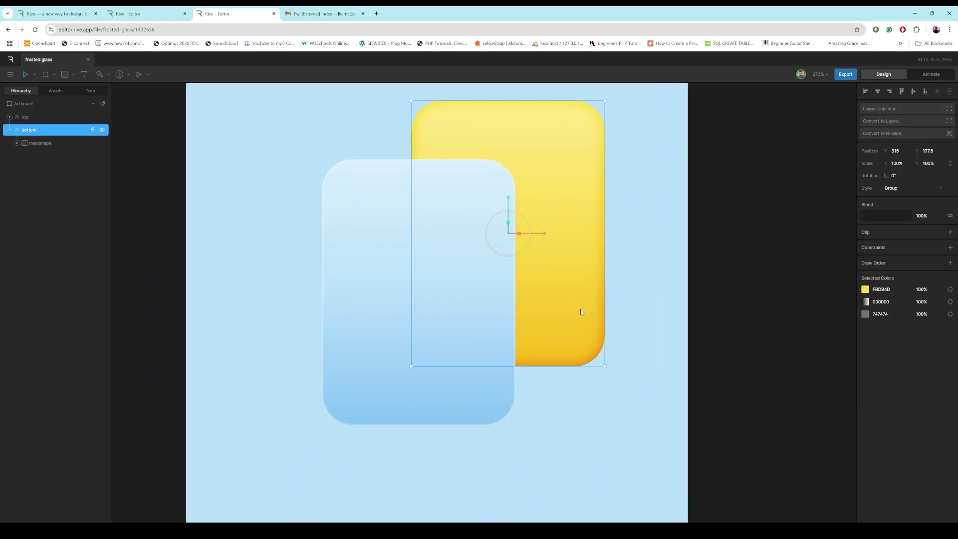
pyautogui.scroll(-5, 580, 312)
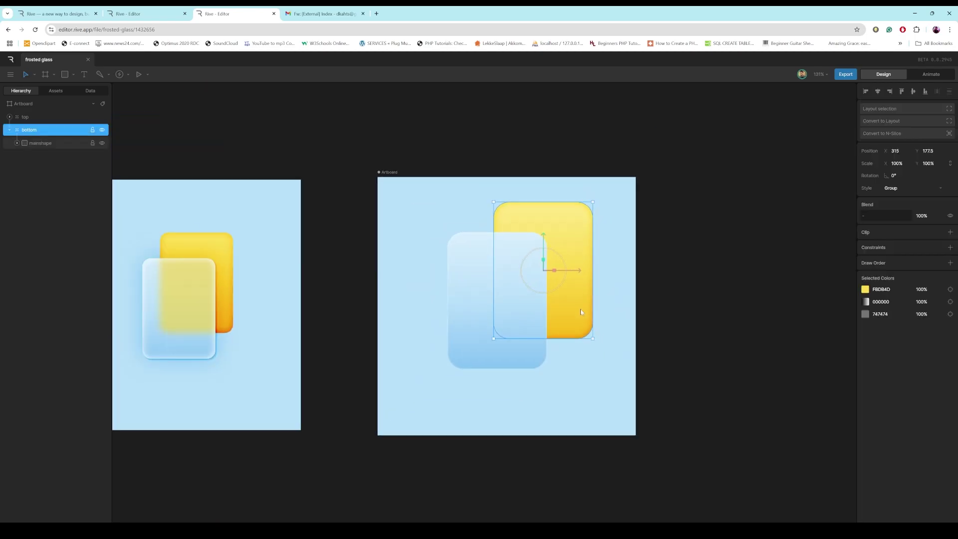
# Rename the yellow card's shape to bottom
pyautogui.doubleClick(38, 144)
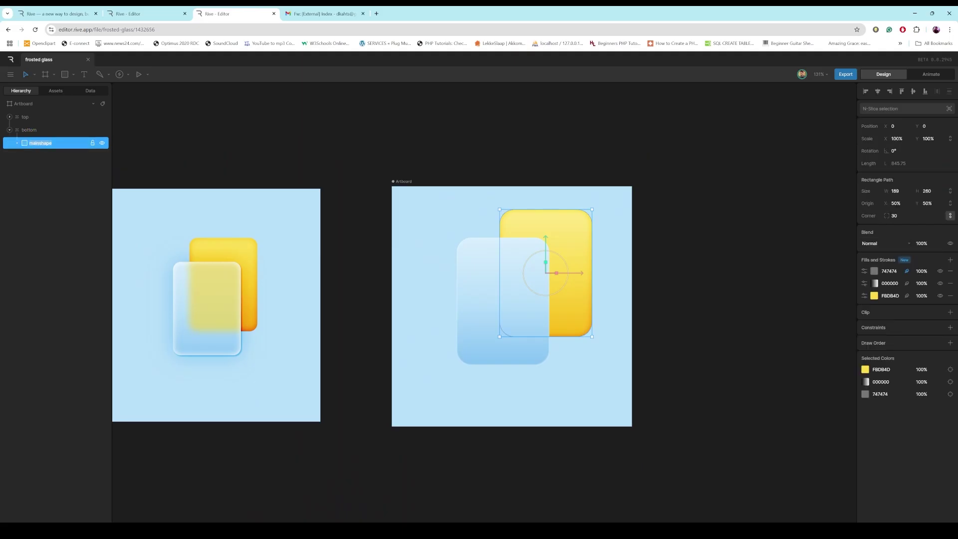
pyautogui.write('bottom')
pyautogui.click(185, 152)
# Duplicate bottom as 'behind glass', removing its gradient fill and grey stroke to leave only FBDB4D
pyautogui.click(28, 145)
pyautogui.hotkey('ctrl', 'd')
pyautogui.doubleClick(36, 143)
pyautogui.write('behind glass')
pyautogui.click(56, 156)
pyautogui.click(41, 141)
pyautogui.click(951, 283)
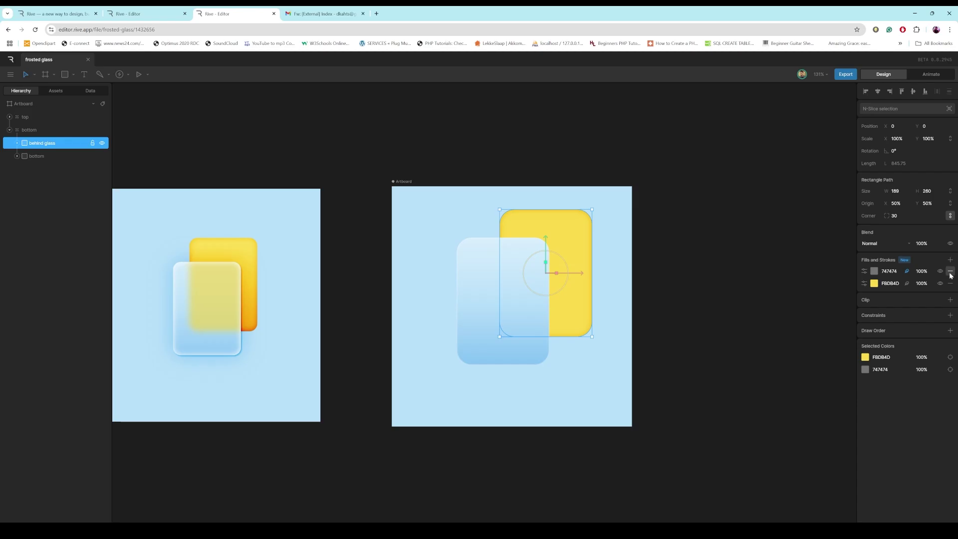
pyautogui.click(951, 272)
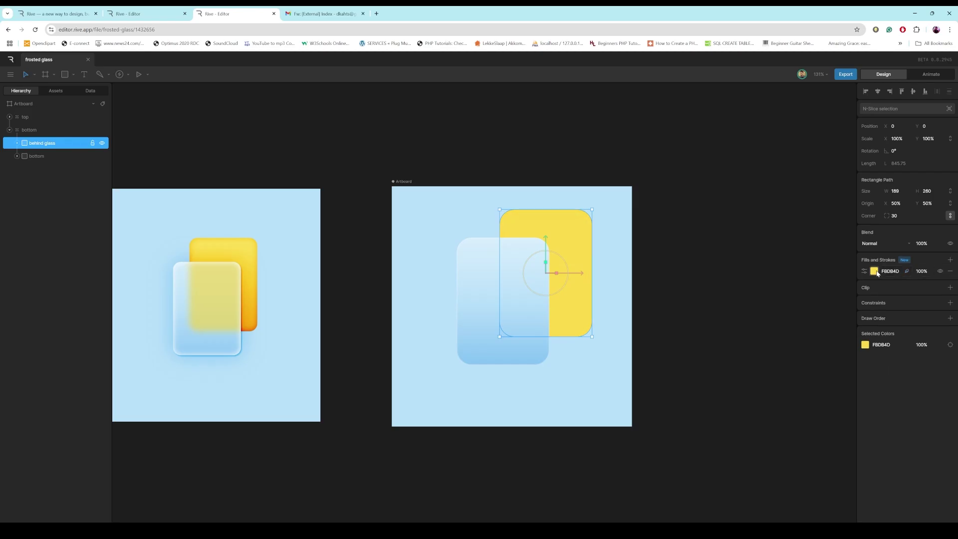
# Give the behind glass copy a Non-zero clip that targets the glass's mainshape rectangle
pyautogui.click(951, 288)
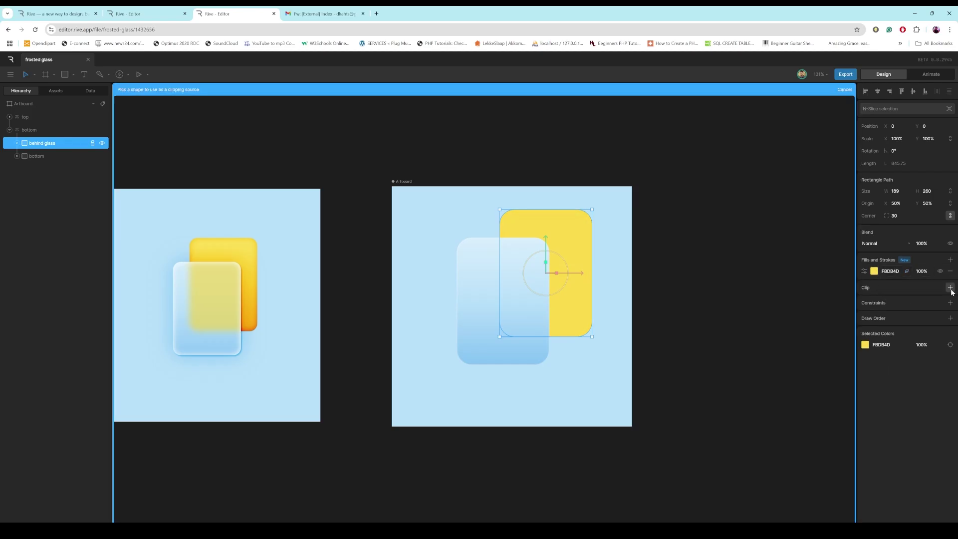
pyautogui.click(10, 118)
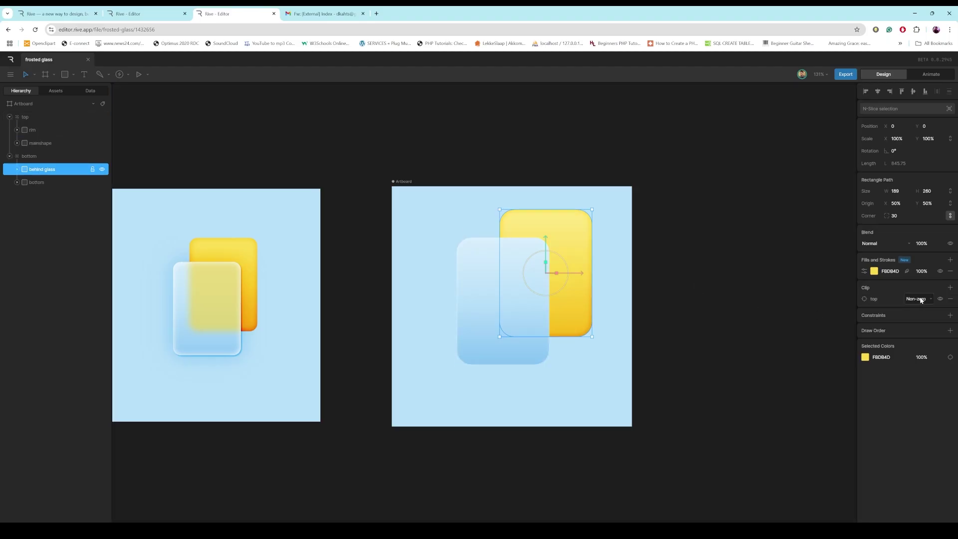
pyautogui.click(865, 299)
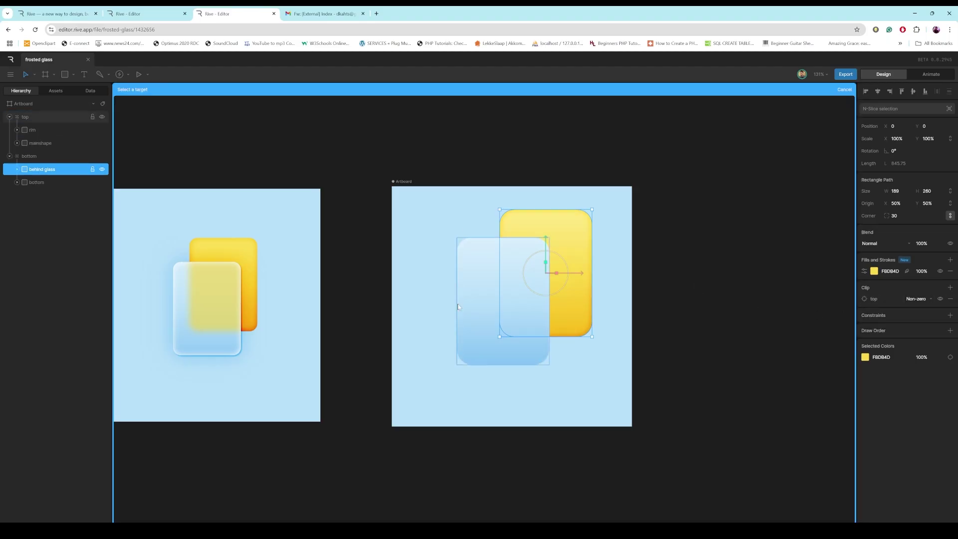
pyautogui.click(39, 144)
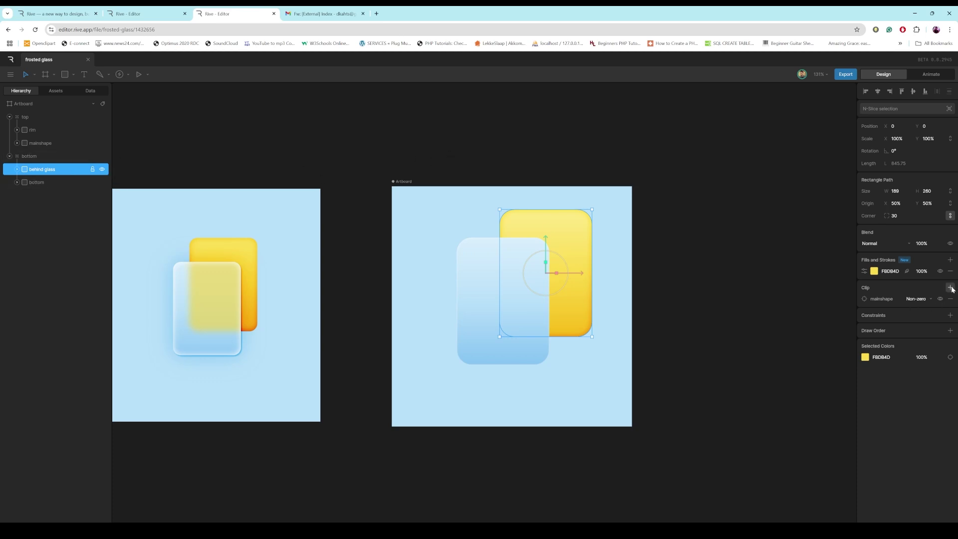
# Add Draw Rule 1 to the behind glass copy, targeting mainshape so it draws above it
pyautogui.click(950, 330)
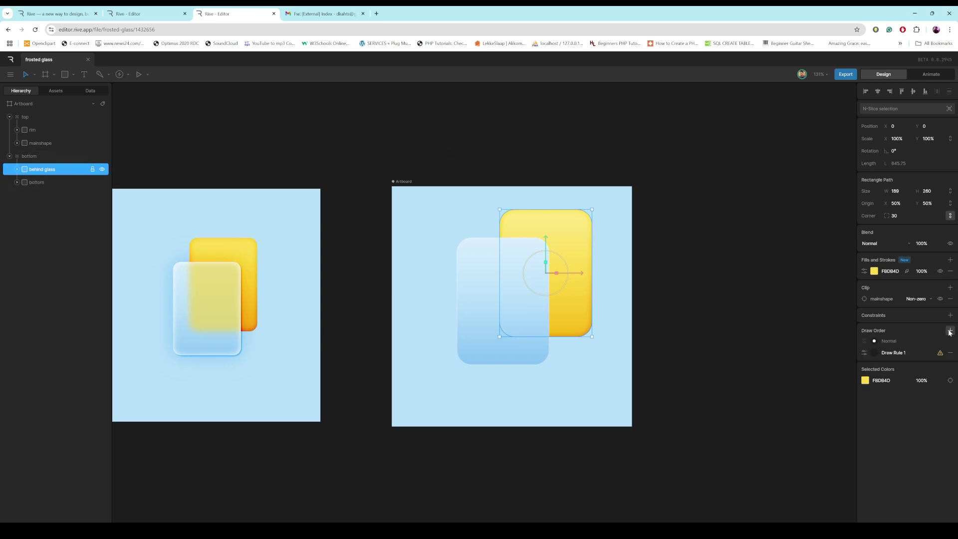
pyautogui.click(876, 353)
pyautogui.click(865, 353)
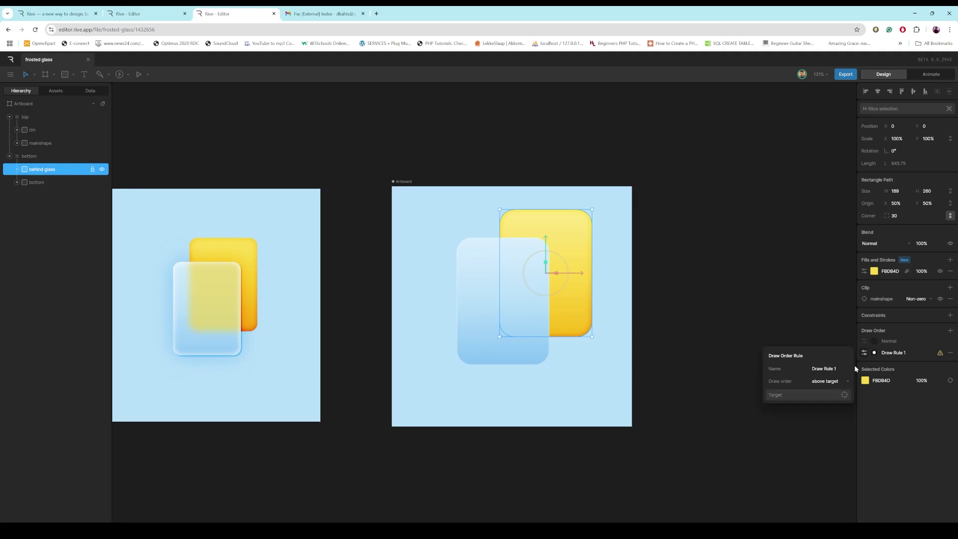
pyautogui.click(844, 395)
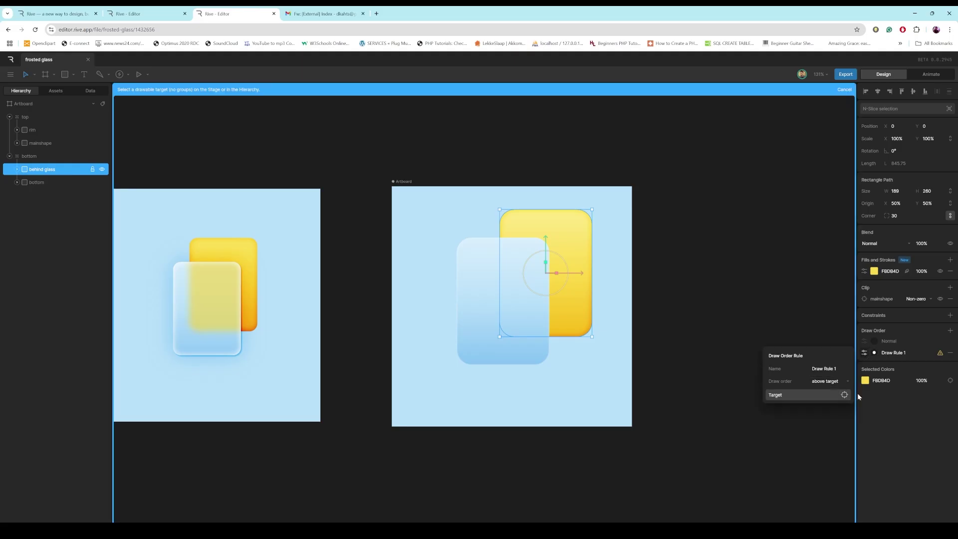
pyautogui.click(35, 144)
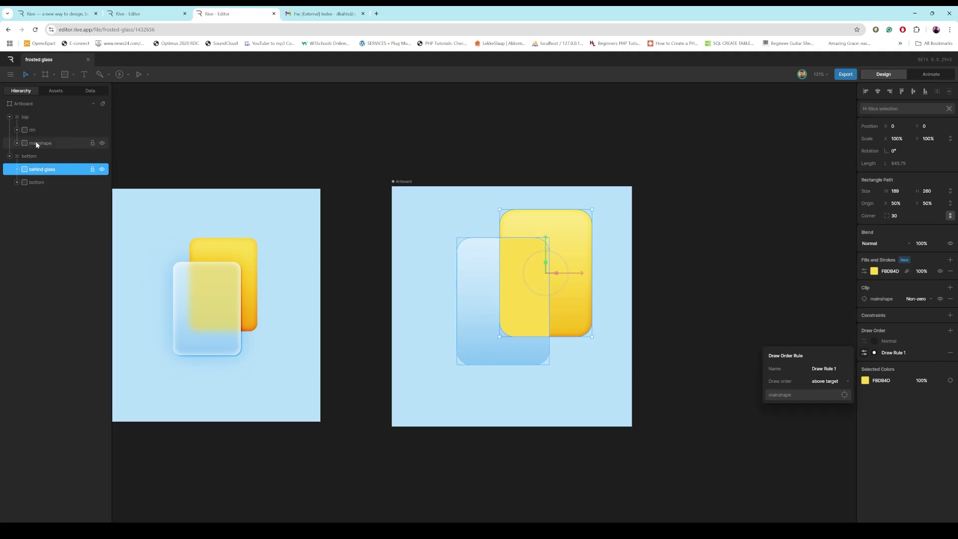
# Check the yellow tint inside the glass outline, then reselect the behind glass copy
pyautogui.click(430, 162)
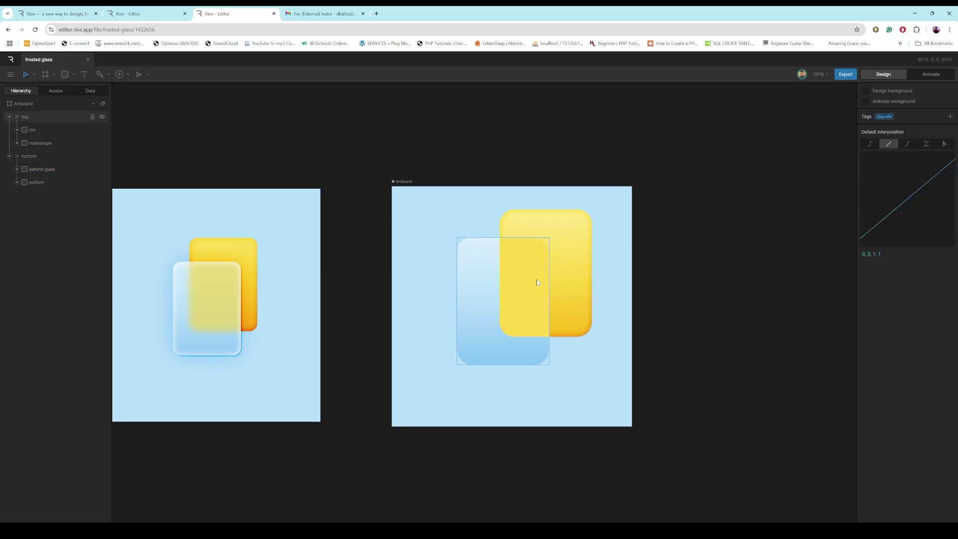
pyautogui.click(563, 288)
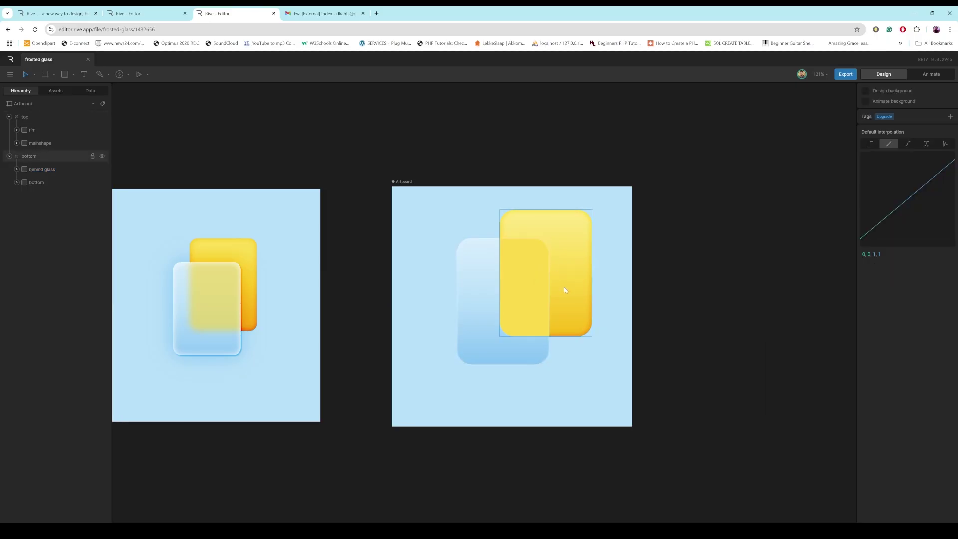
pyautogui.click(42, 172)
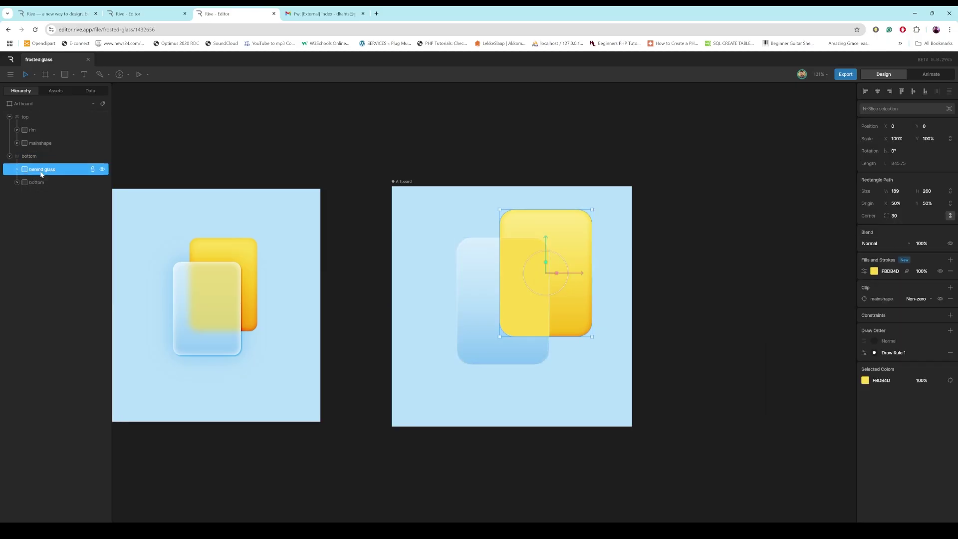
# Enable an outer feather on the behind glass fill and test the blur by moving the yellow card
pyautogui.click(907, 271)
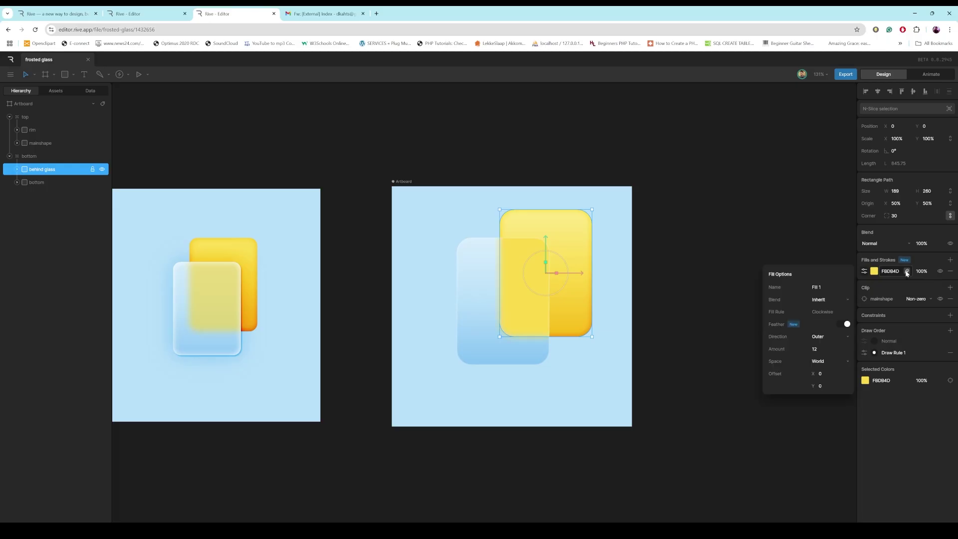
pyautogui.click(814, 349)
pyautogui.click(608, 267)
pyautogui.click(571, 280)
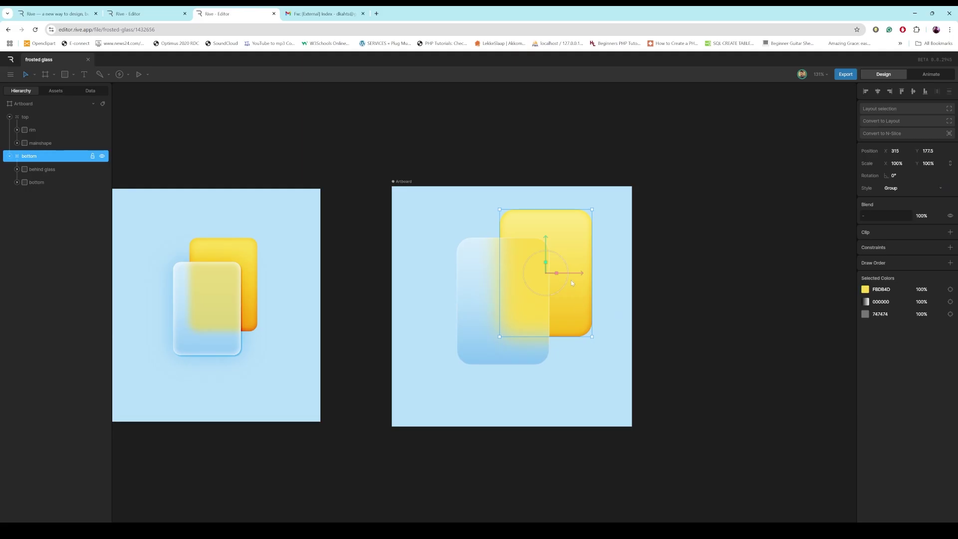
pyautogui.moveTo(574, 272)
pyautogui.mouseDown()
pyautogui.moveTo(596, 273)
pyautogui.moveTo(576, 283)
pyautogui.moveTo(522, 277)
pyautogui.moveTo(567, 284)
pyautogui.mouseUp()
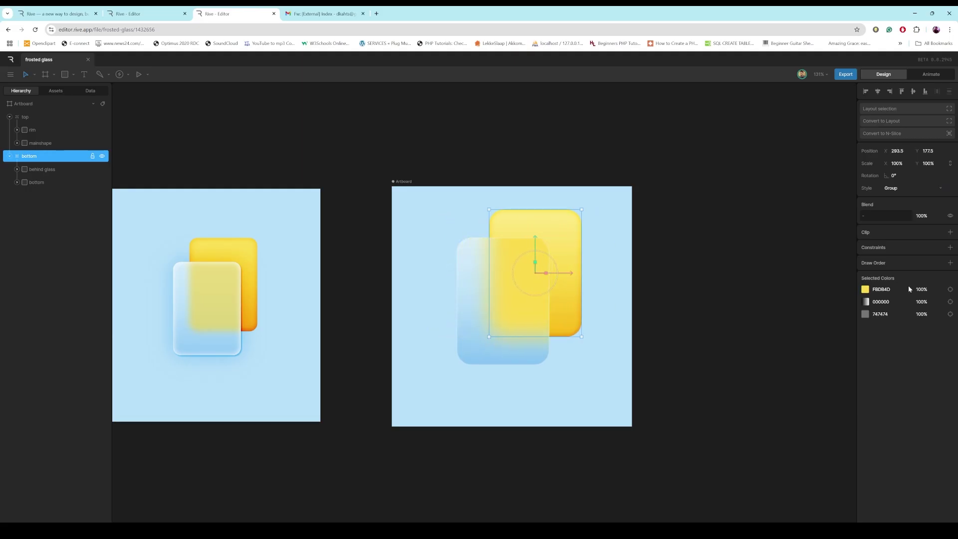
# Lower the behind glass fill opacity to 87% and slide the yellow card to check the glass
pyautogui.click(42, 170)
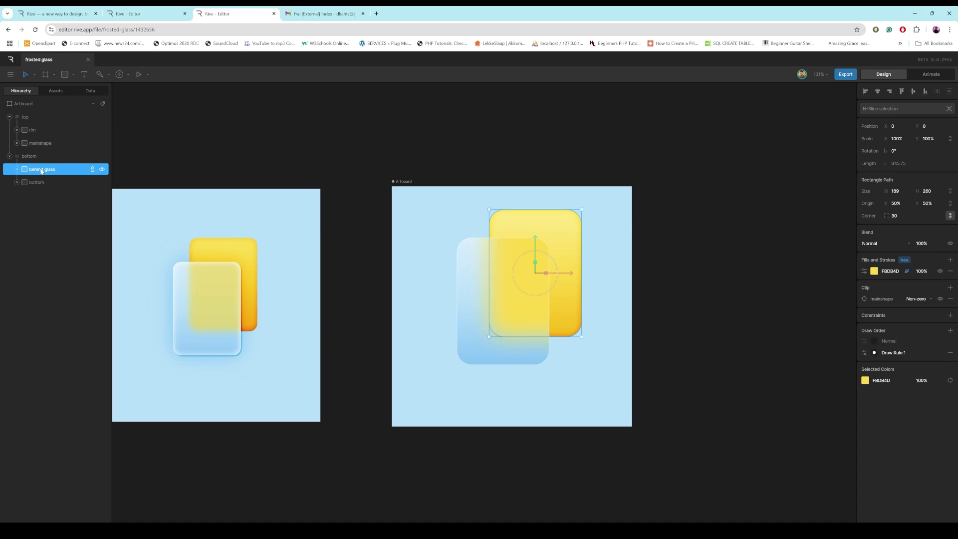
pyautogui.moveTo(921, 269); pyautogui.dragTo(891, 325)
pyautogui.click(656, 299)
pyautogui.click(570, 281)
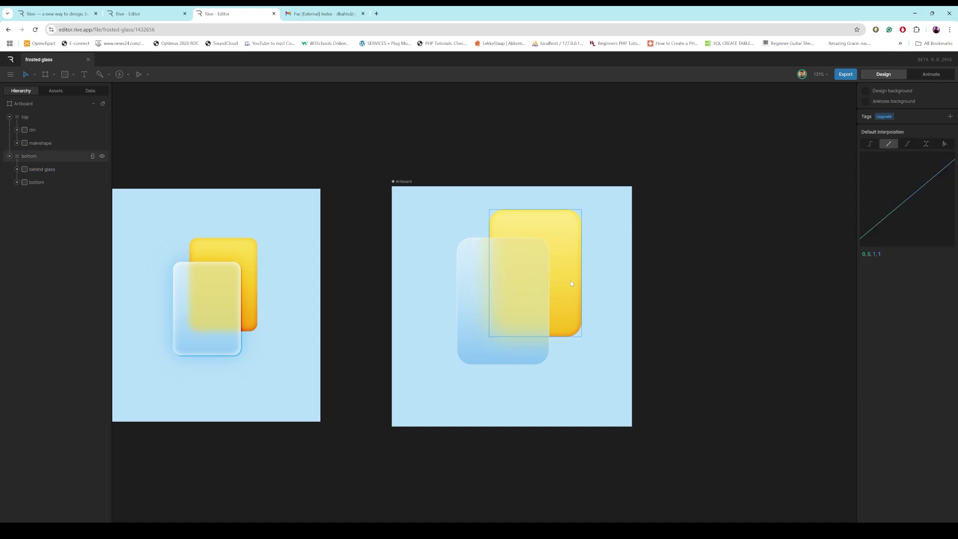
pyautogui.moveTo(568, 274); pyautogui.dragTo(585, 288)
# Add a third fill to the glass's mainshape, below the light blue fill, set to solid
pyautogui.click(475, 357)
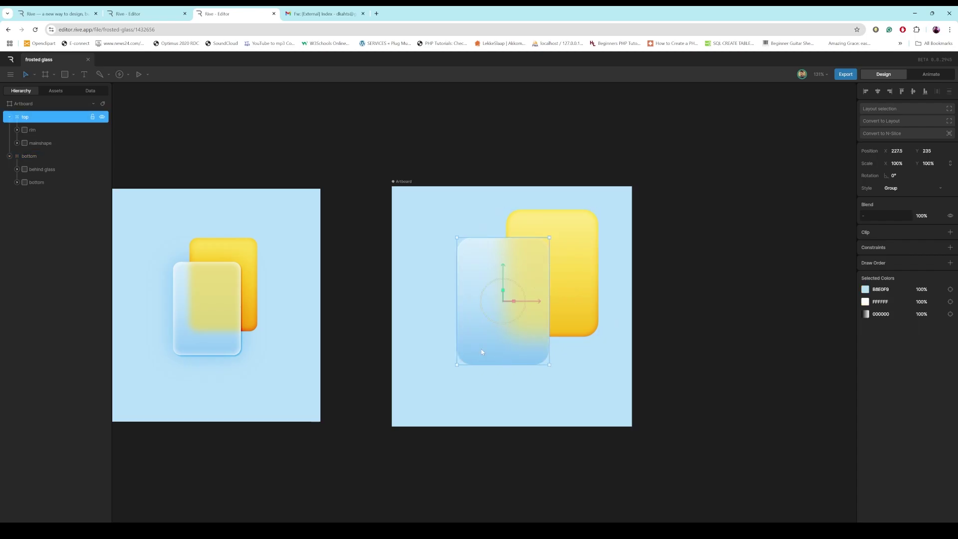
pyautogui.click(33, 142)
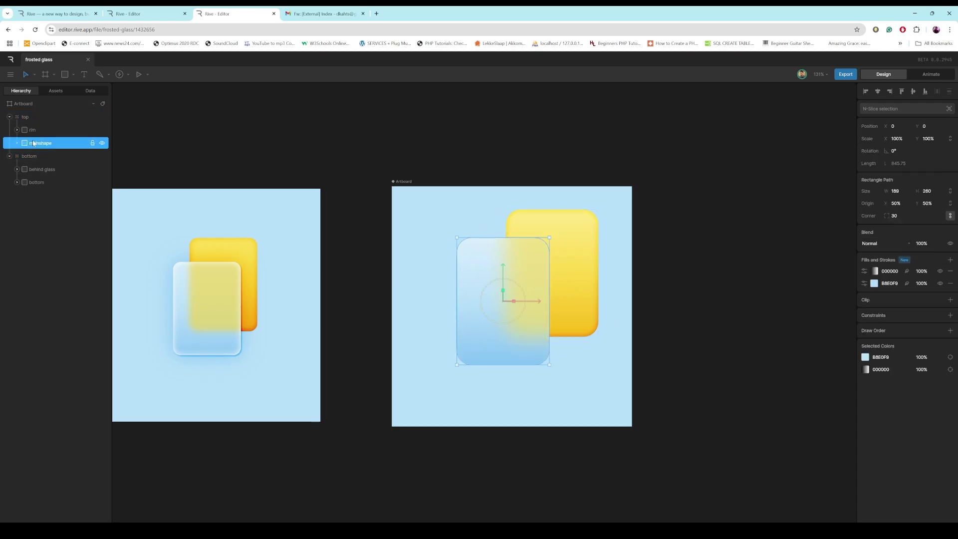
pyautogui.click(951, 259)
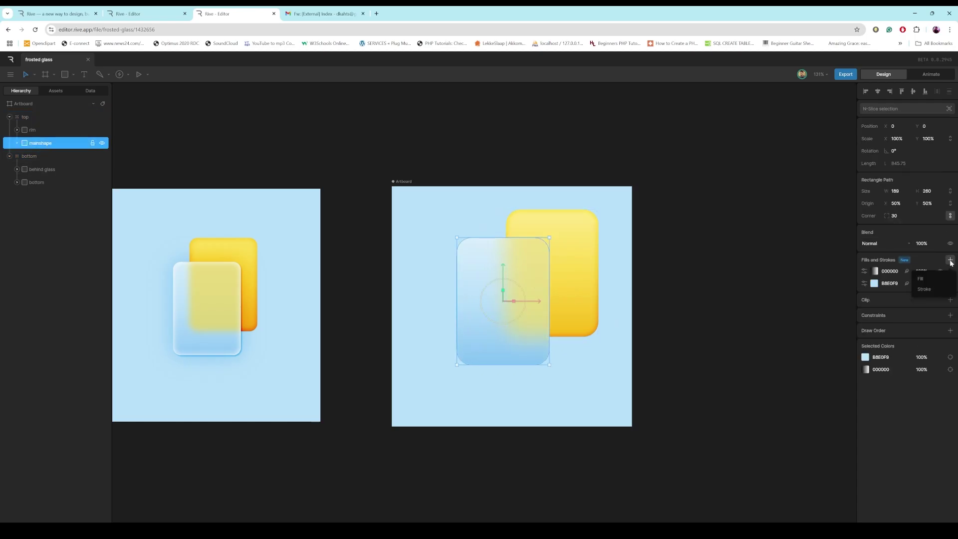
pyautogui.click(930, 279)
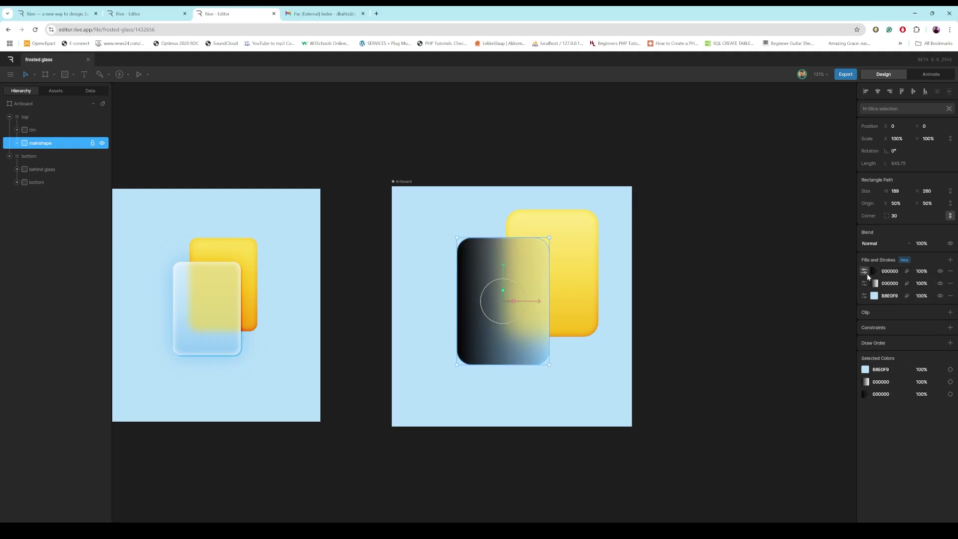
pyautogui.click(874, 271)
pyautogui.moveTo(867, 271); pyautogui.dragTo(874, 300)
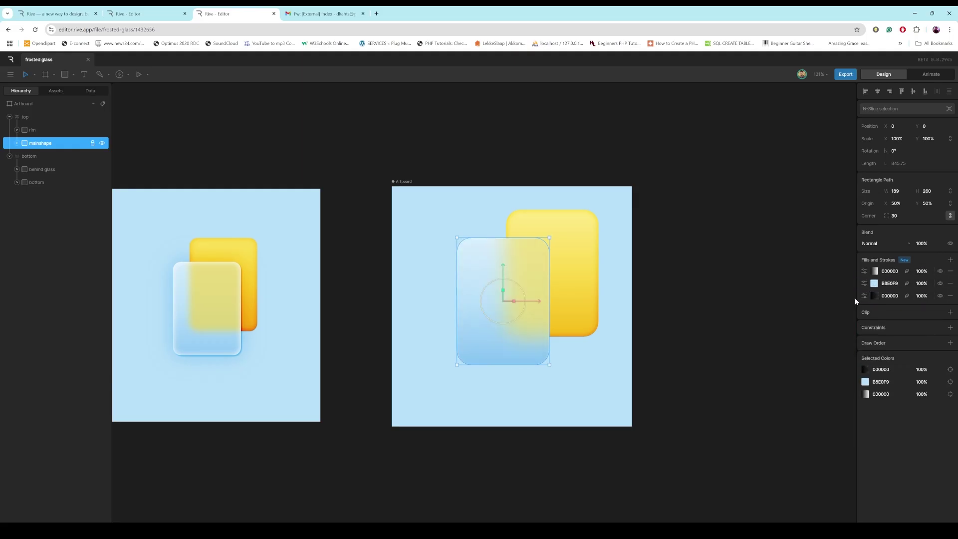
pyautogui.click(874, 296)
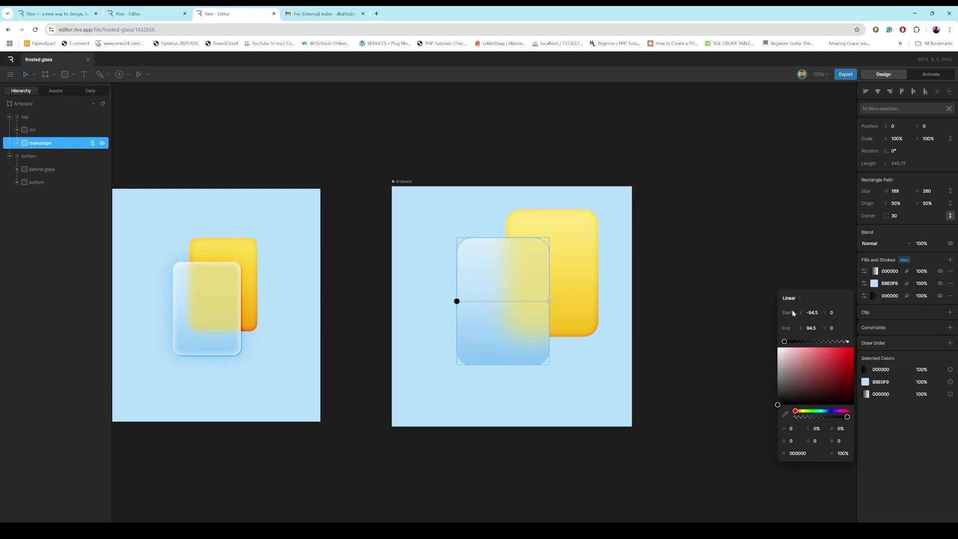
pyautogui.click(799, 299)
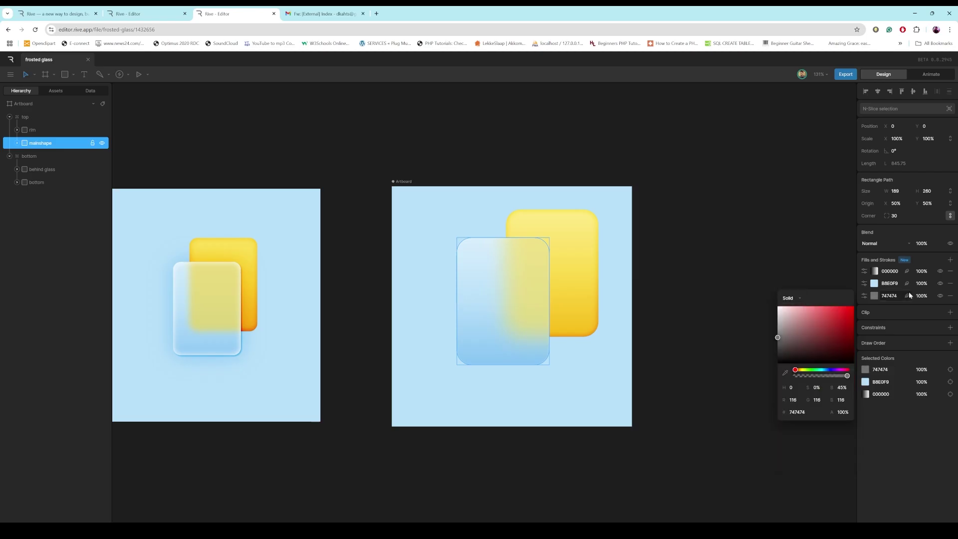
# Recolour the third fill from grey to the artboard's light blue 93CAEF with the eyedropper
pyautogui.click(875, 296)
pyautogui.click(875, 296)
pyautogui.click(875, 283)
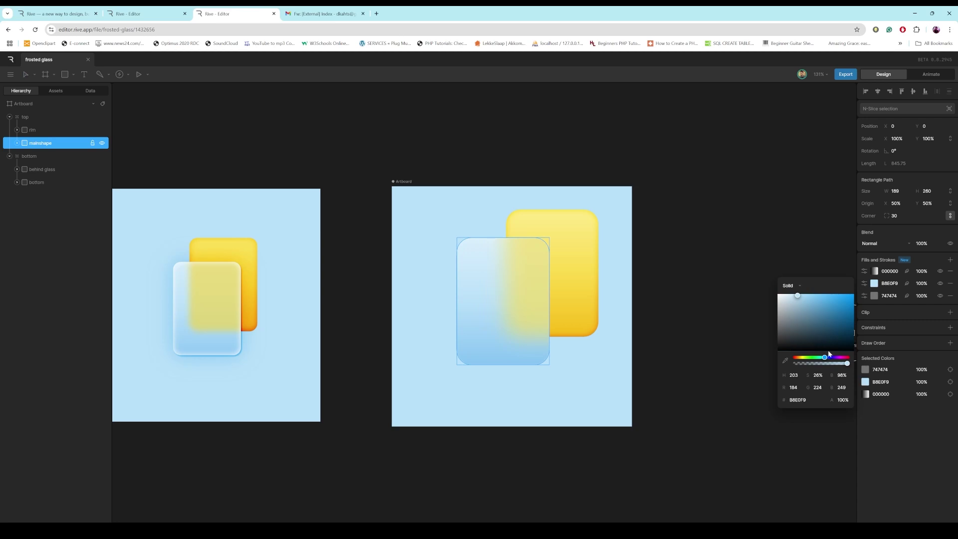
pyautogui.click(874, 296)
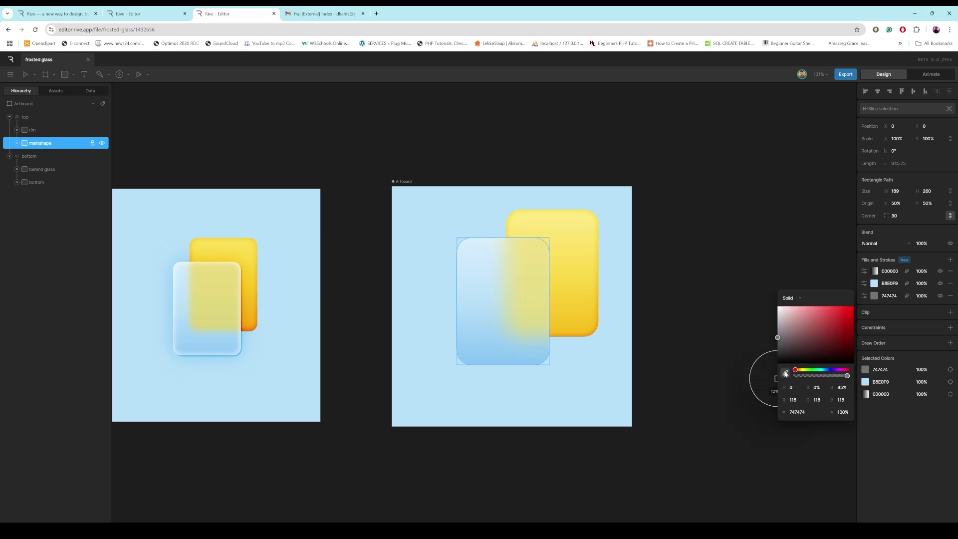
pyautogui.press('i')
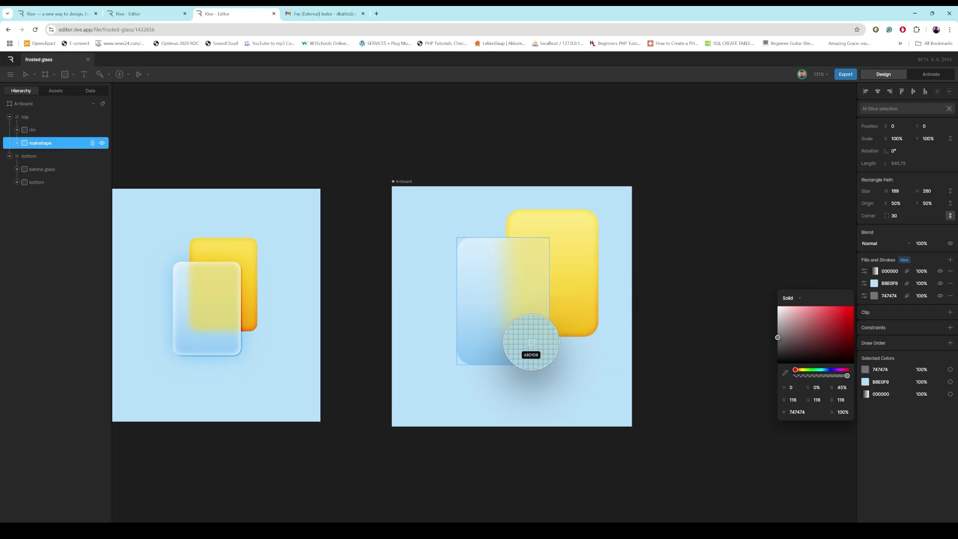
pyautogui.click(517, 351)
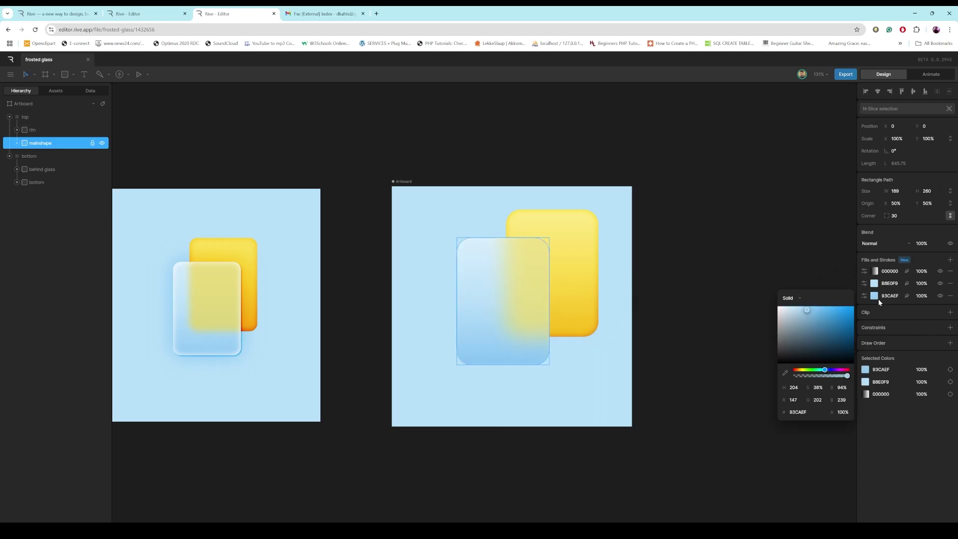
# Give the third fill an outer feather of amount 49 with offset 11 right, 13 down
pyautogui.click(908, 296)
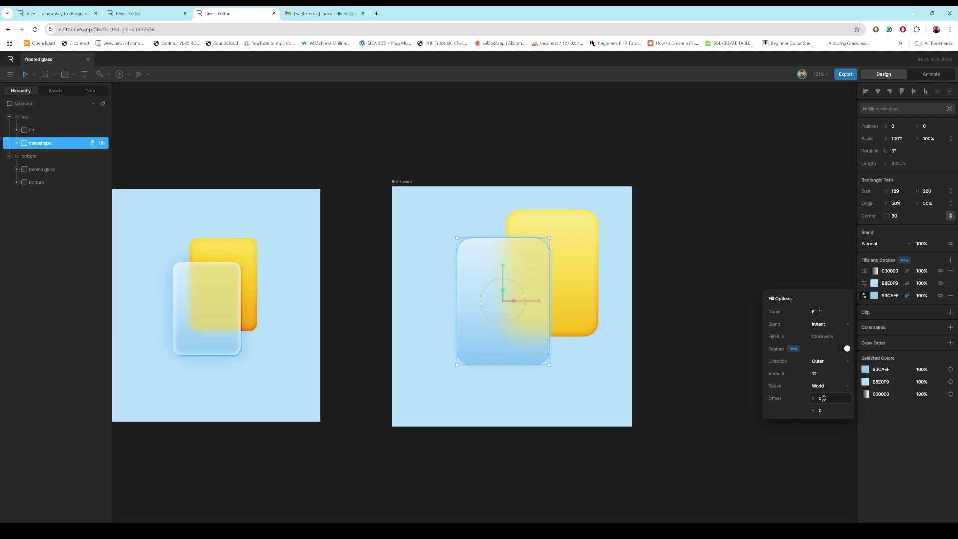
pyautogui.moveTo(823, 399)
pyautogui.mouseDown()
pyautogui.moveTo(836, 399)
pyautogui.moveTo(831, 418)
pyautogui.moveTo(838, 408)
pyautogui.mouseUp()
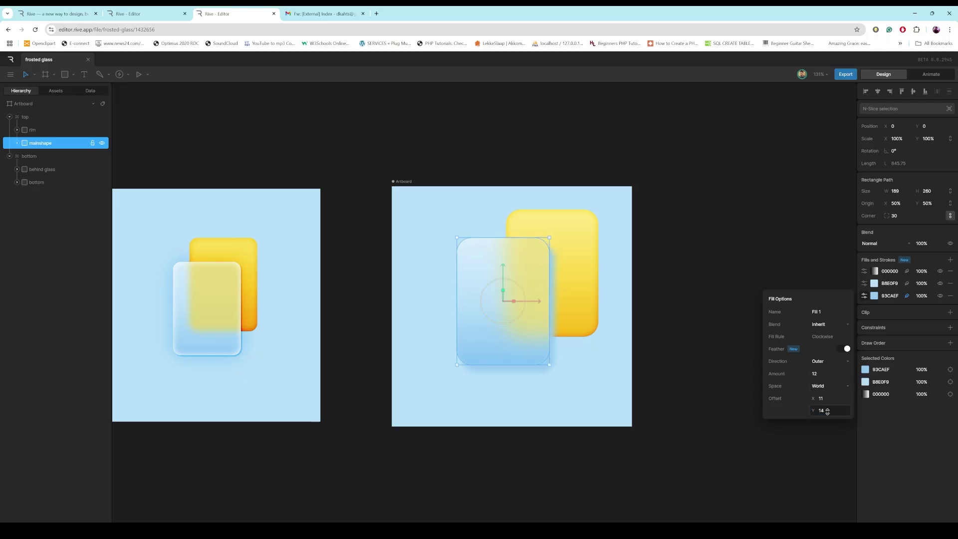
pyautogui.moveTo(827, 412); pyautogui.dragTo(831, 412)
pyautogui.moveTo(814, 374); pyautogui.dragTo(814, 376)
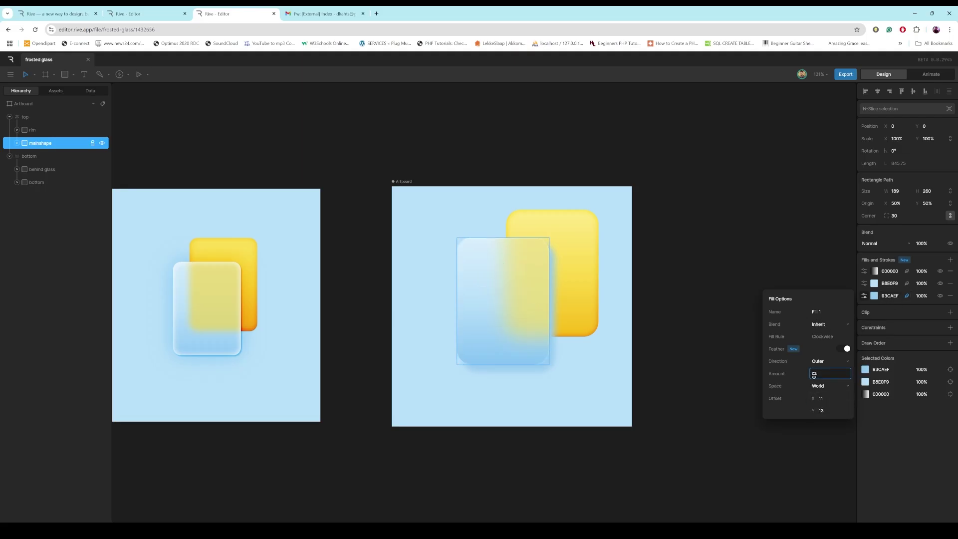
pyautogui.click(865, 298)
pyautogui.click(865, 298)
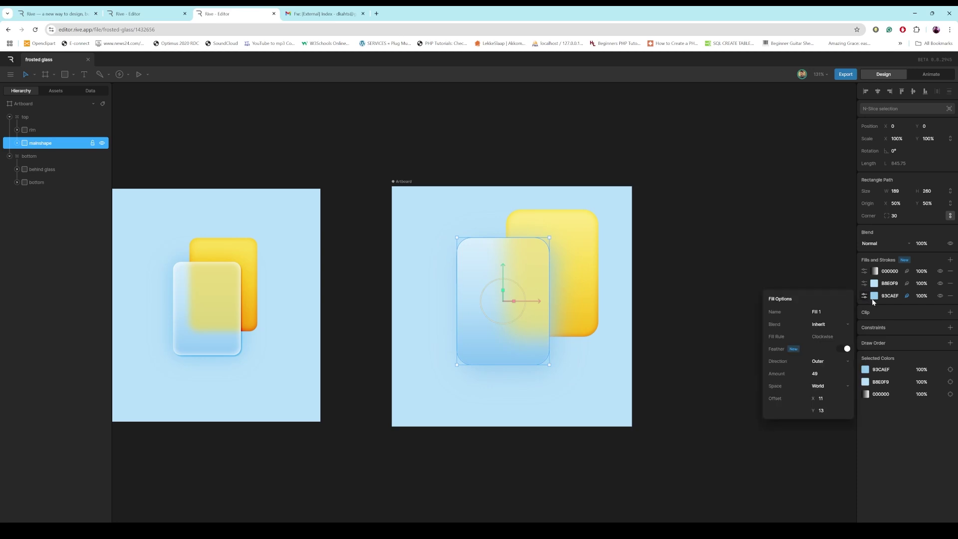
# Desaturate the third fill to grey 7C7C7C and set its blend mode to Color Burn
pyautogui.click(874, 298)
pyautogui.moveTo(804, 315); pyautogui.dragTo(775, 336)
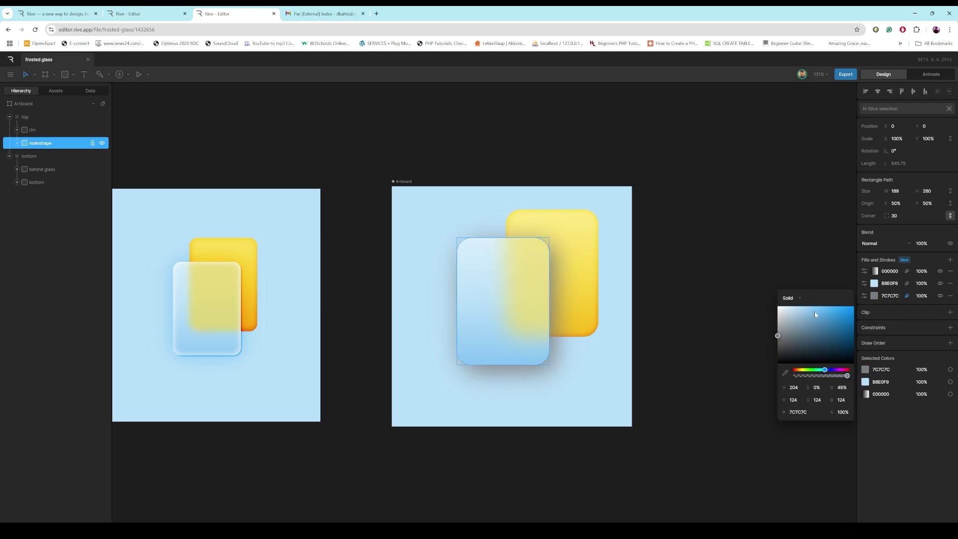
pyautogui.click(865, 297)
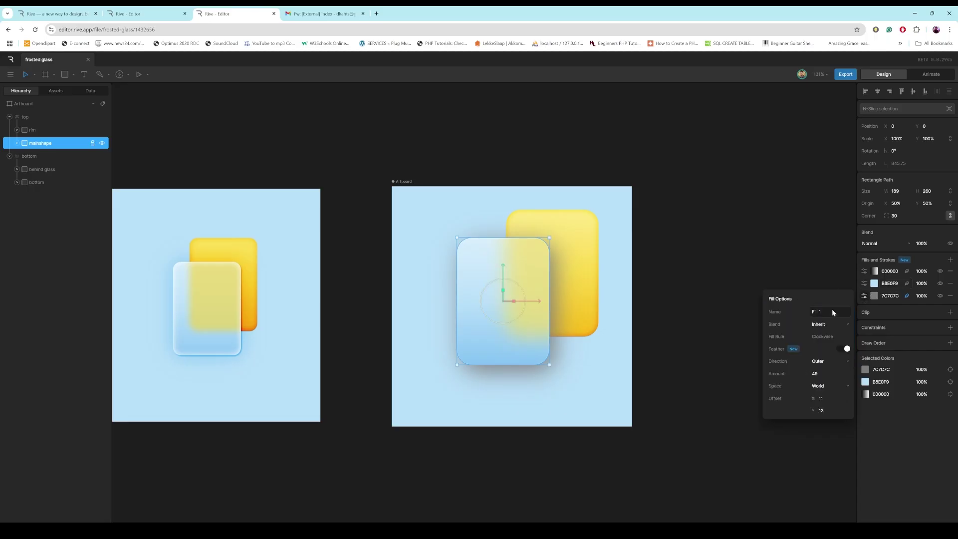
pyautogui.click(824, 325)
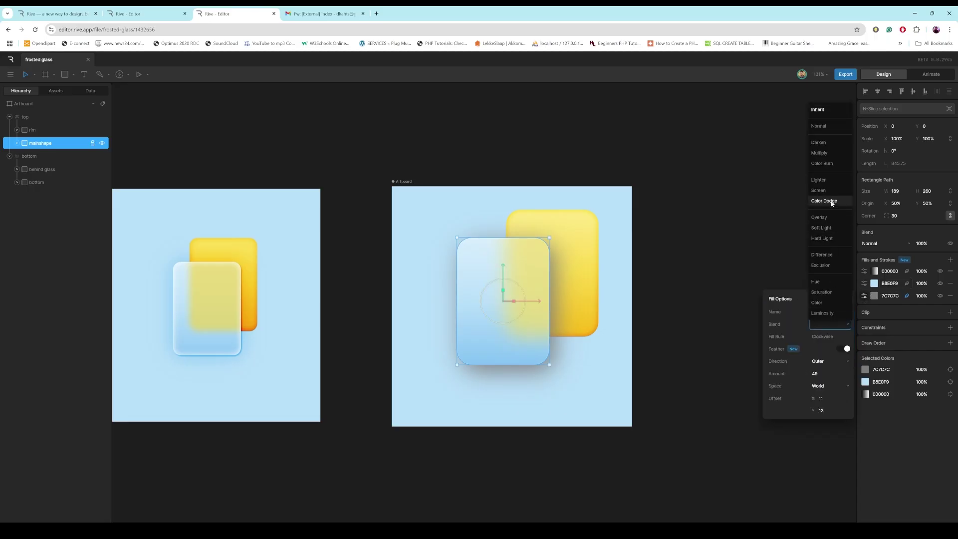
pyautogui.click(822, 164)
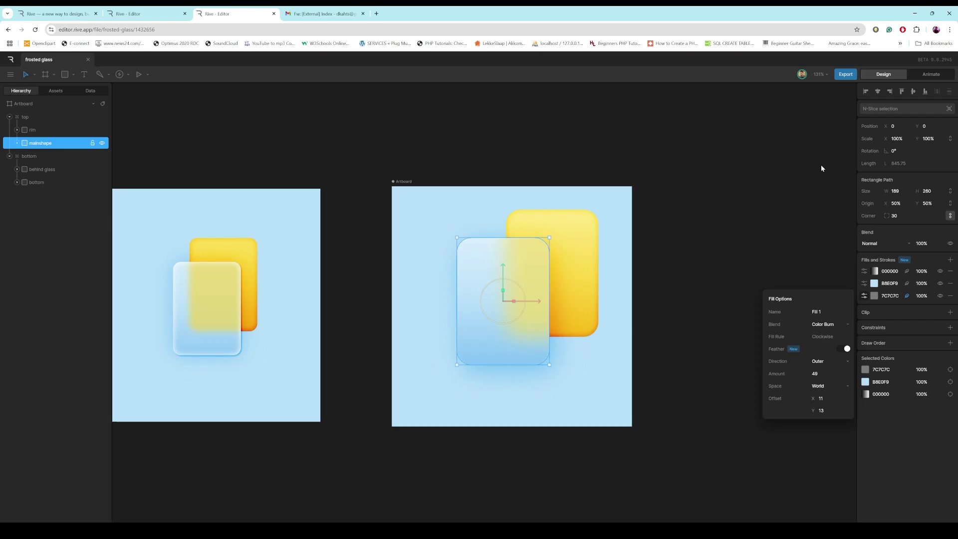
pyautogui.click(682, 326)
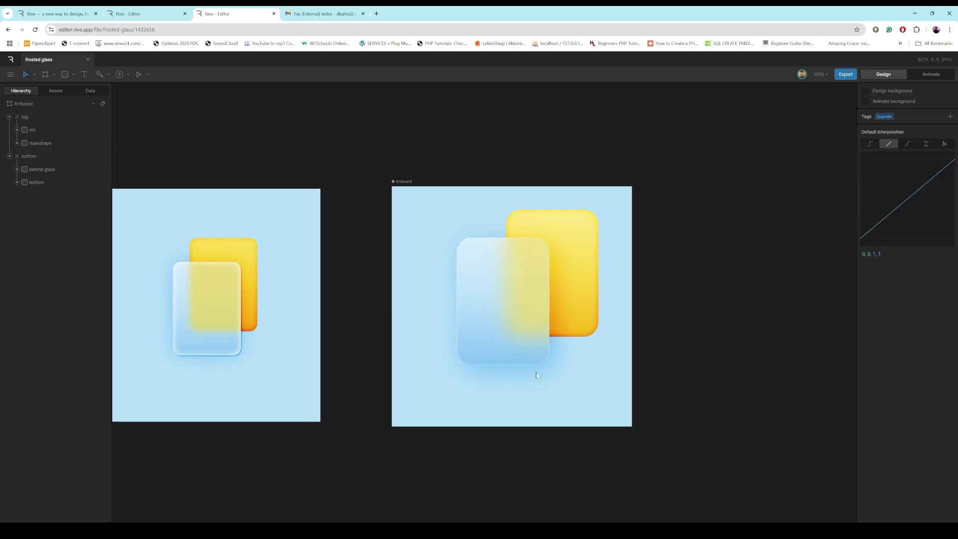
# Duplicate the glass mainshape's grey 7C7C7C Color Burn shadow fill
pyautogui.click(502, 338)
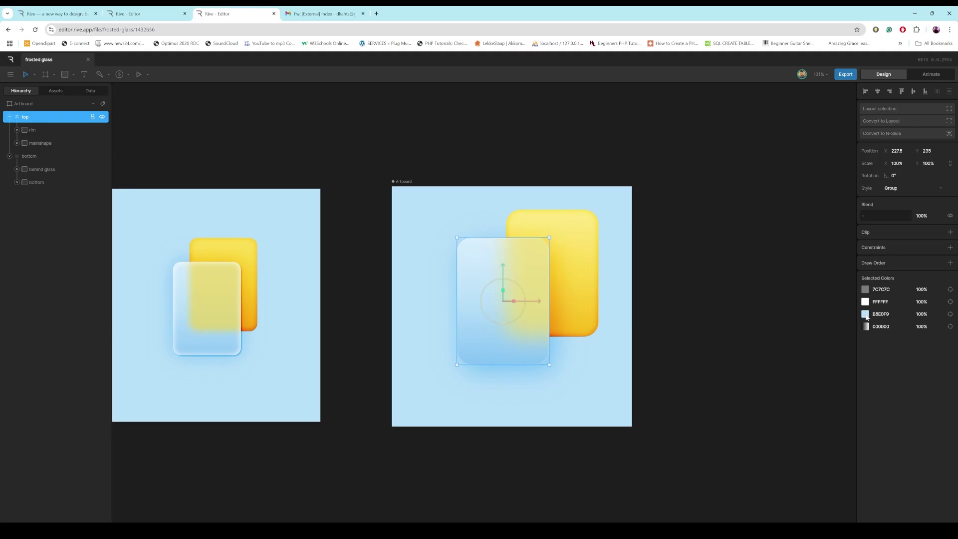
pyautogui.click(45, 145)
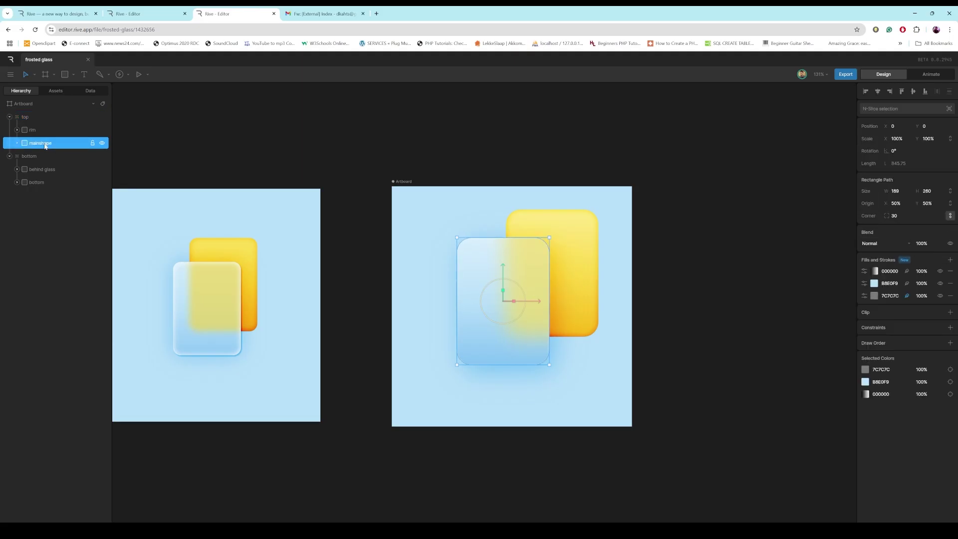
pyautogui.rightClick(889, 299)
pyautogui.click(899, 310)
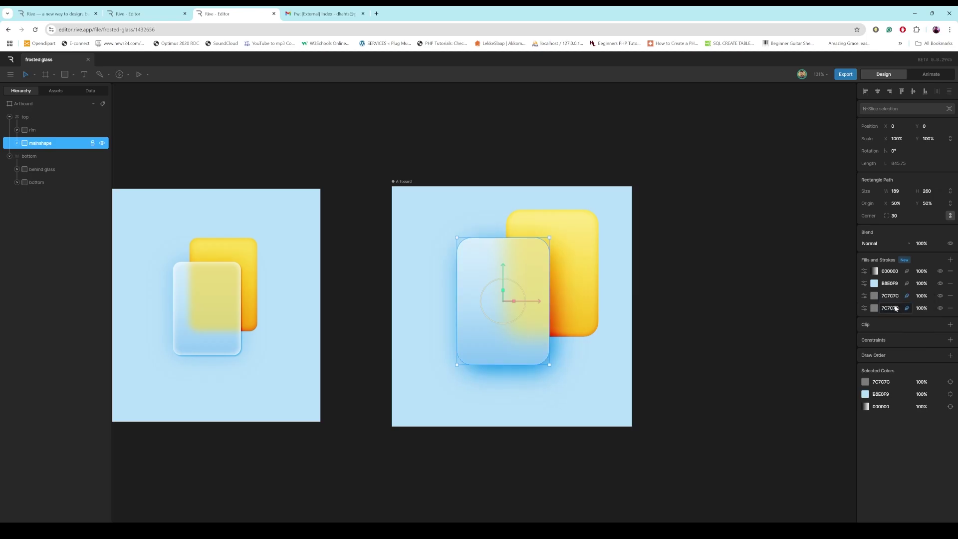
pyautogui.click(892, 299)
# Tighten the duplicate shadow to a small feather with offset 3 right and 2 down
pyautogui.click(865, 296)
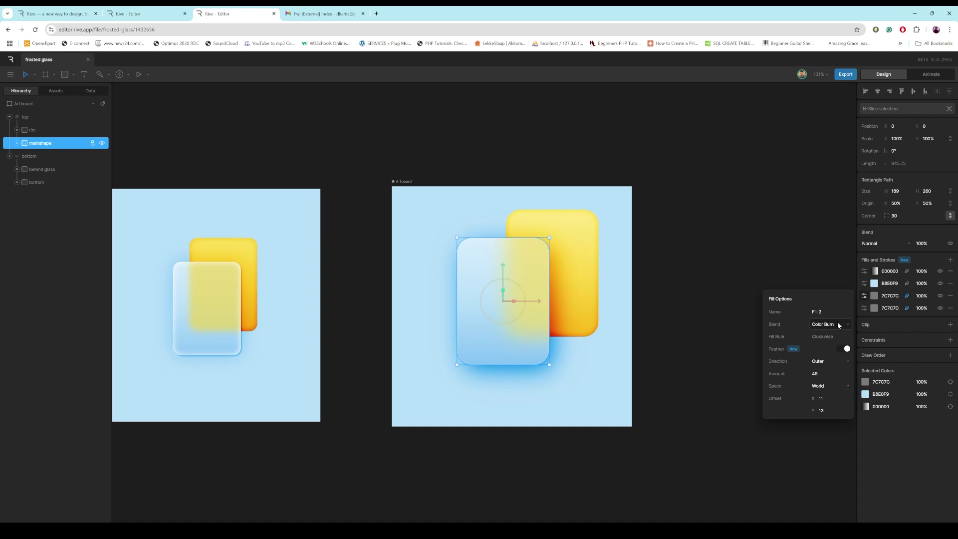
pyautogui.click(824, 373)
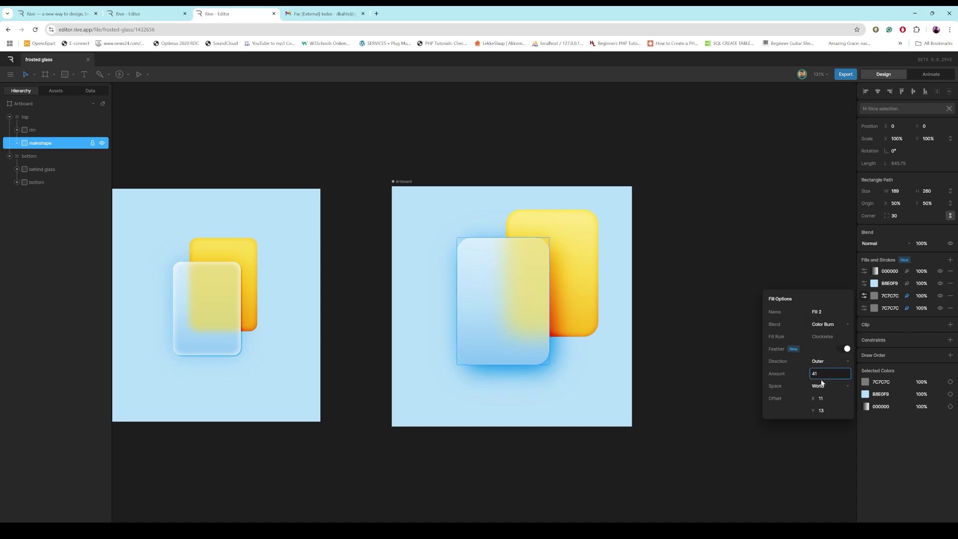
pyautogui.write('8')
pyautogui.press('BackSpace')
pyautogui.write('0')
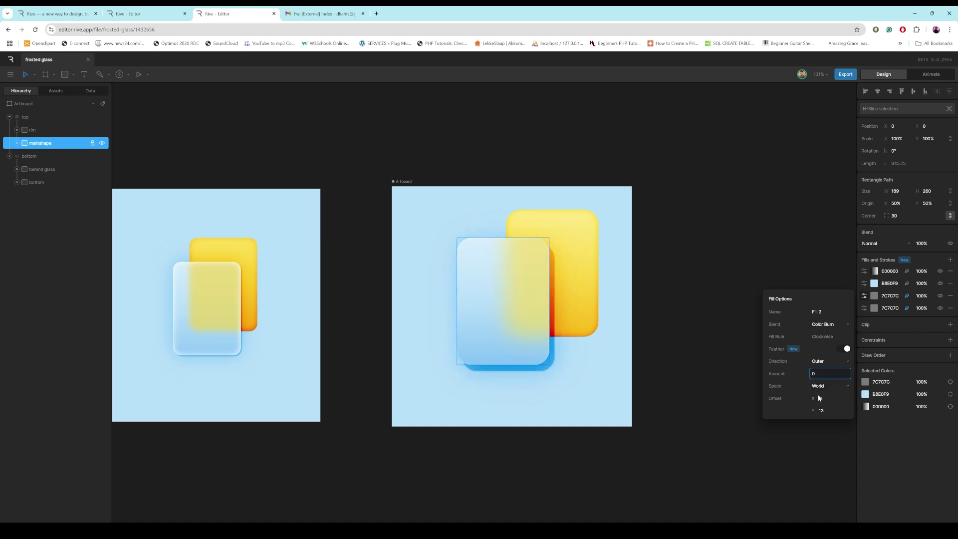
pyautogui.click(821, 398)
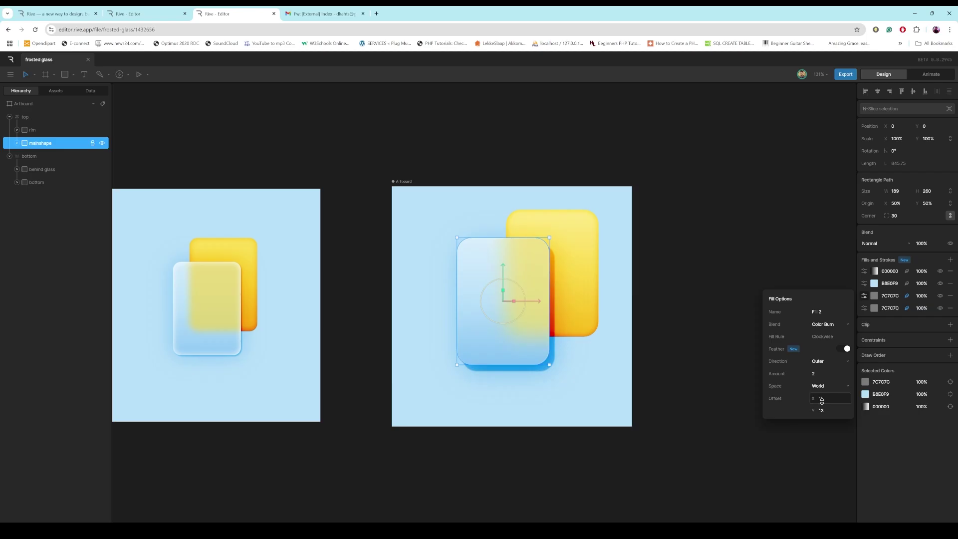
pyautogui.moveTo(822, 399); pyautogui.dragTo(817, 407)
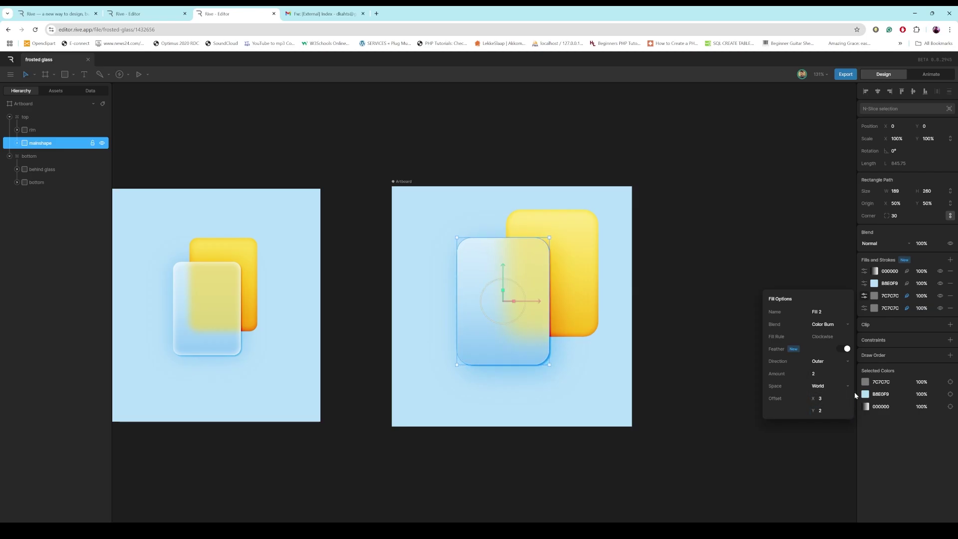
pyautogui.moveTo(822, 375); pyautogui.dragTo(822, 374)
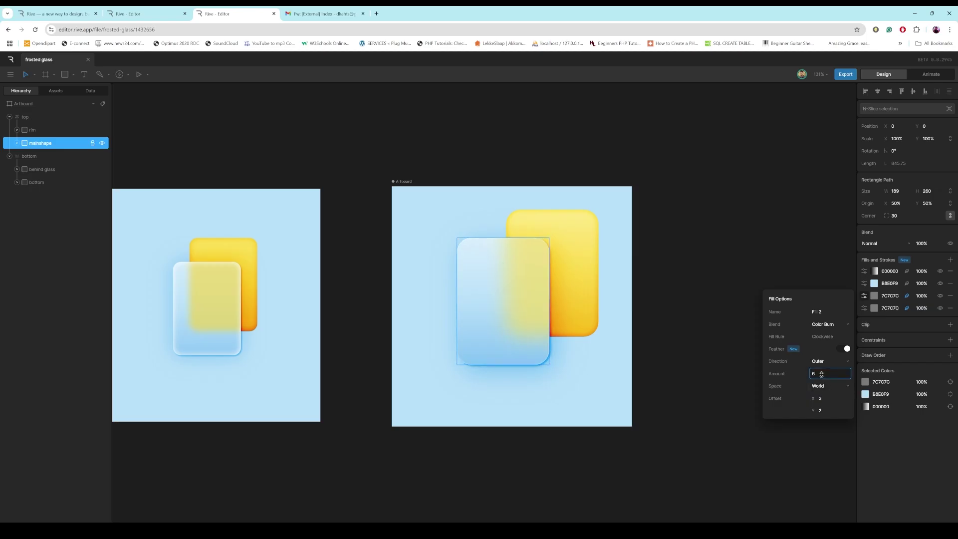
# Preview the glass card's drop shadow, then select the yellow card's behind glass layer in the Hierarchy
pyautogui.click(717, 353)
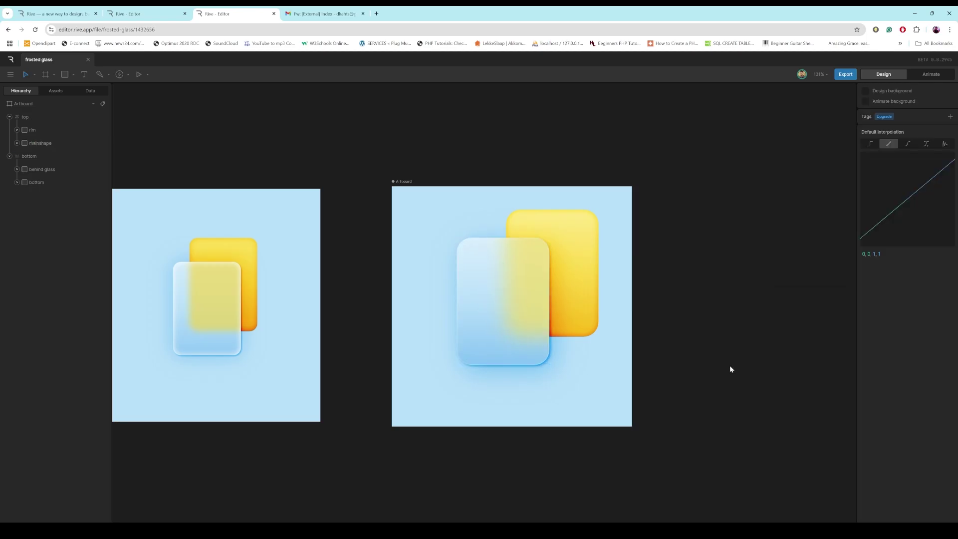
pyautogui.click(577, 277)
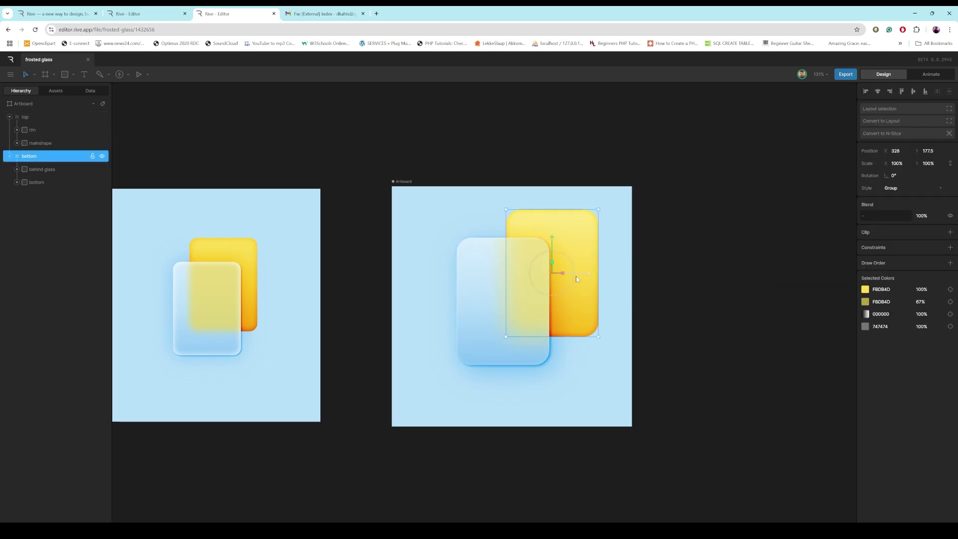
pyautogui.click(610, 369)
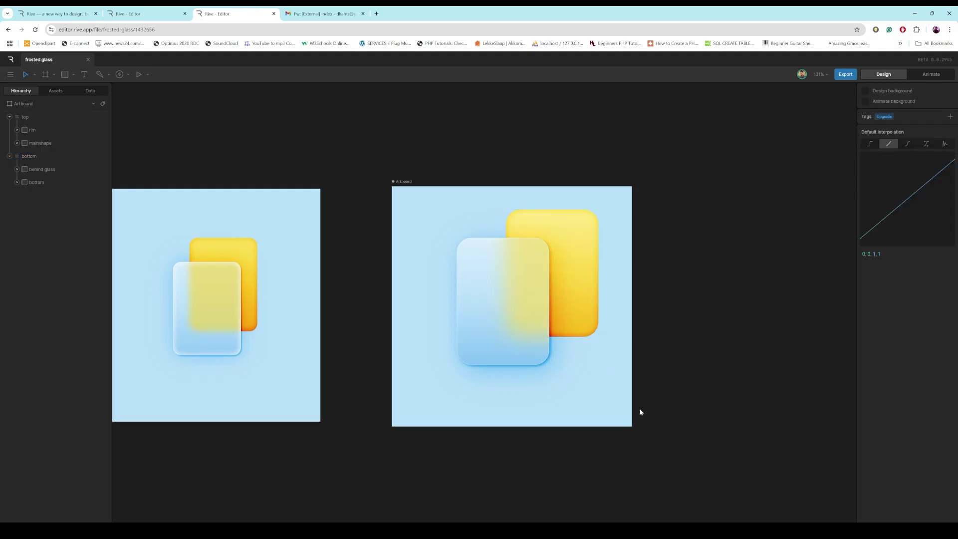
pyautogui.click(50, 171)
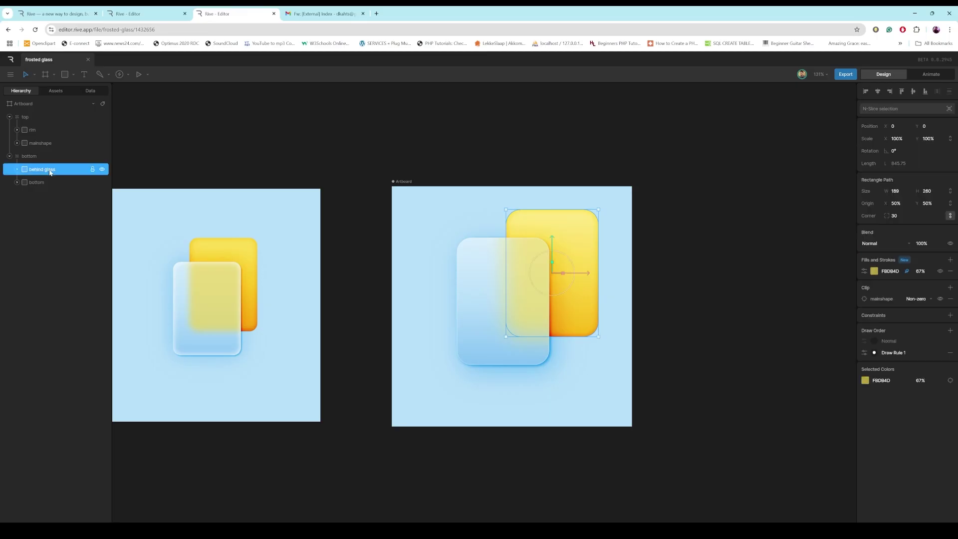